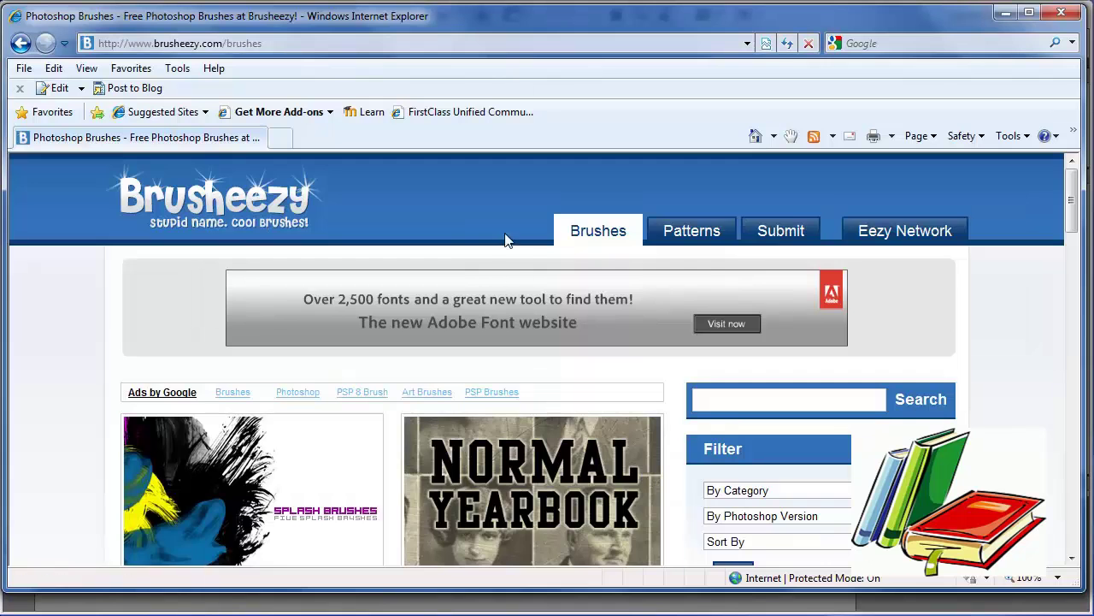
Step: Look through the first page of free Photoshop brushes in the Brusheezy gallery
scroll(505, 240, down, 5)
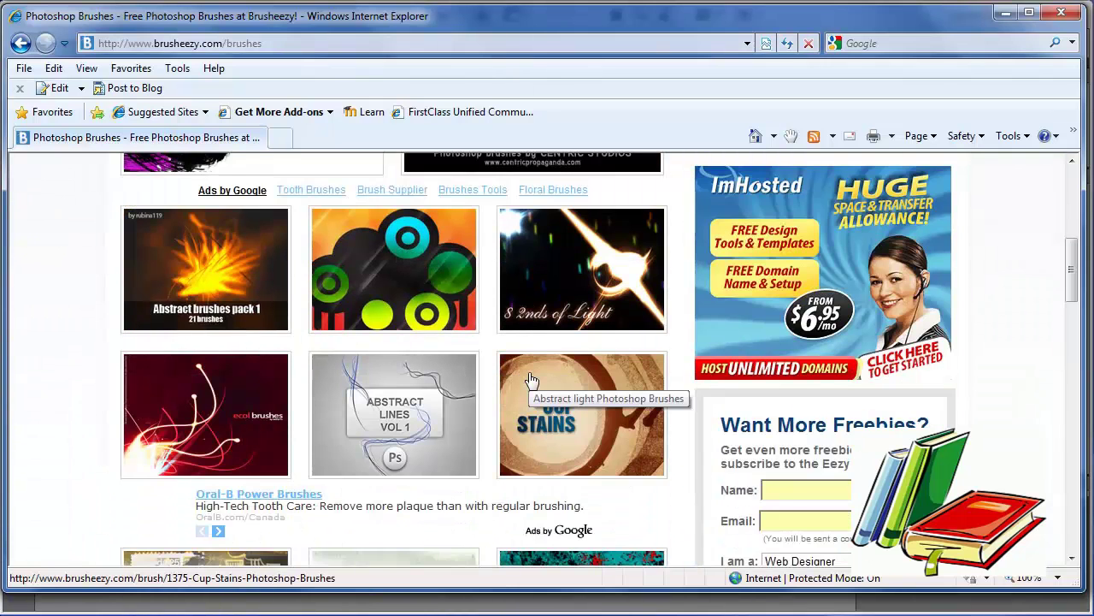
scroll(487, 445, down, 1)
scroll(420, 432, down, 2)
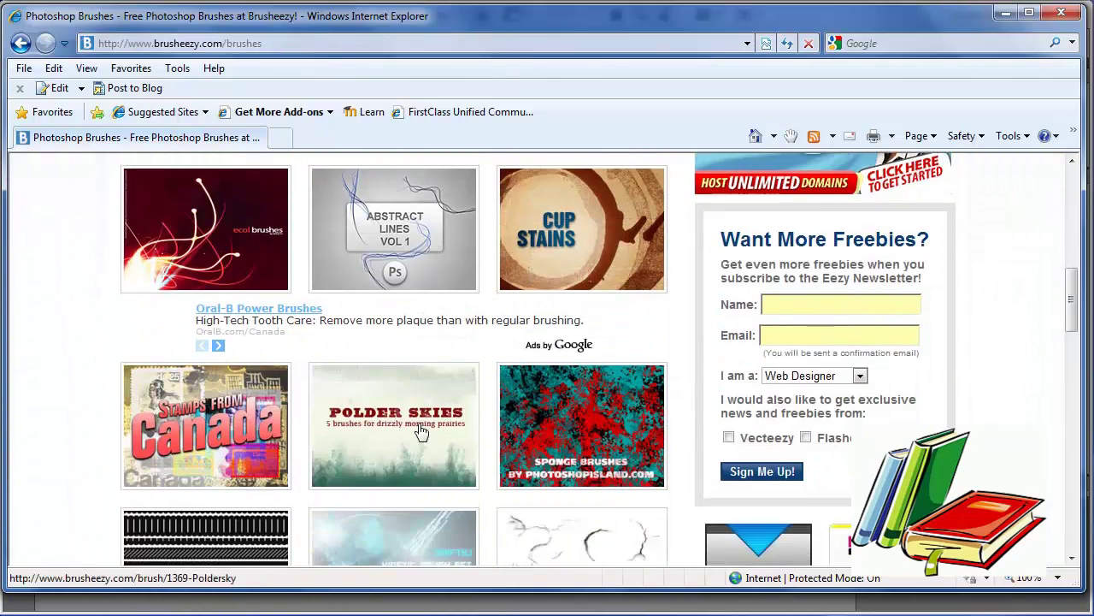
scroll(421, 432, down, 2)
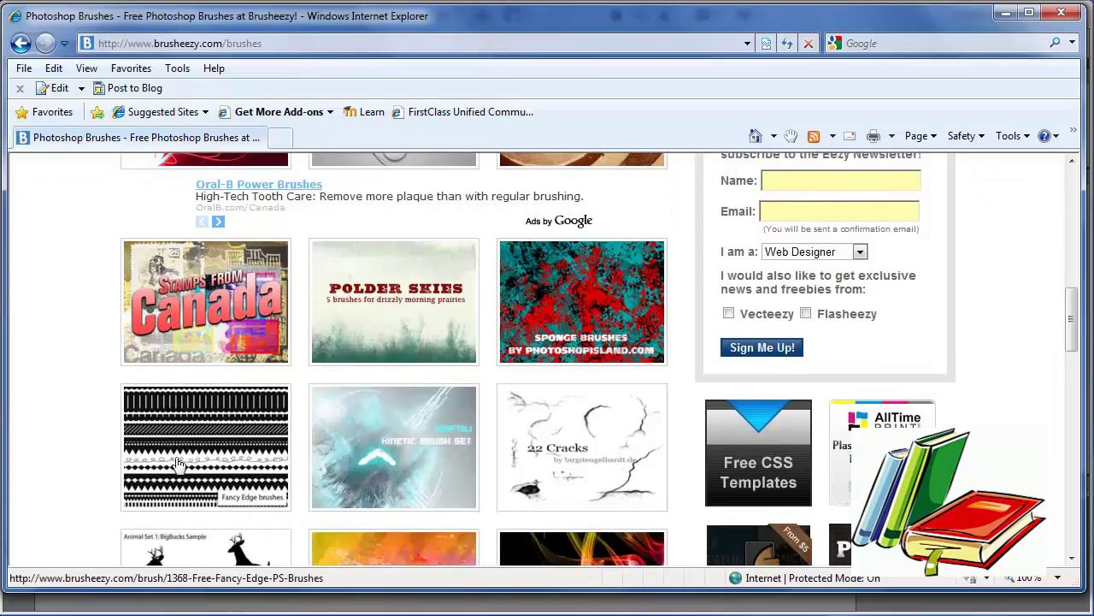
scroll(282, 464, down, 2)
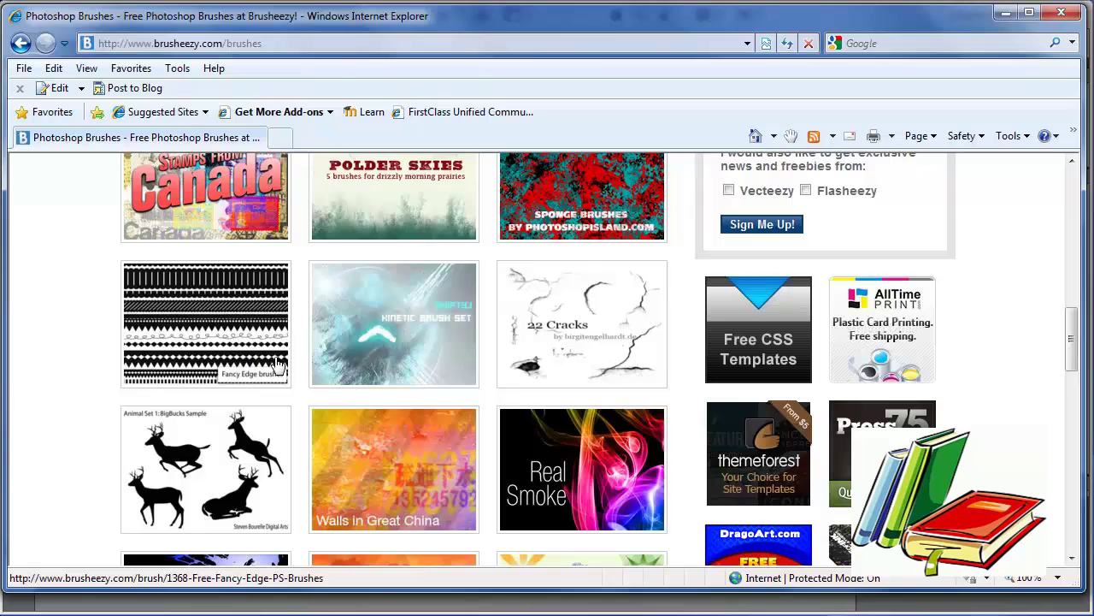
scroll(334, 369, down, 2)
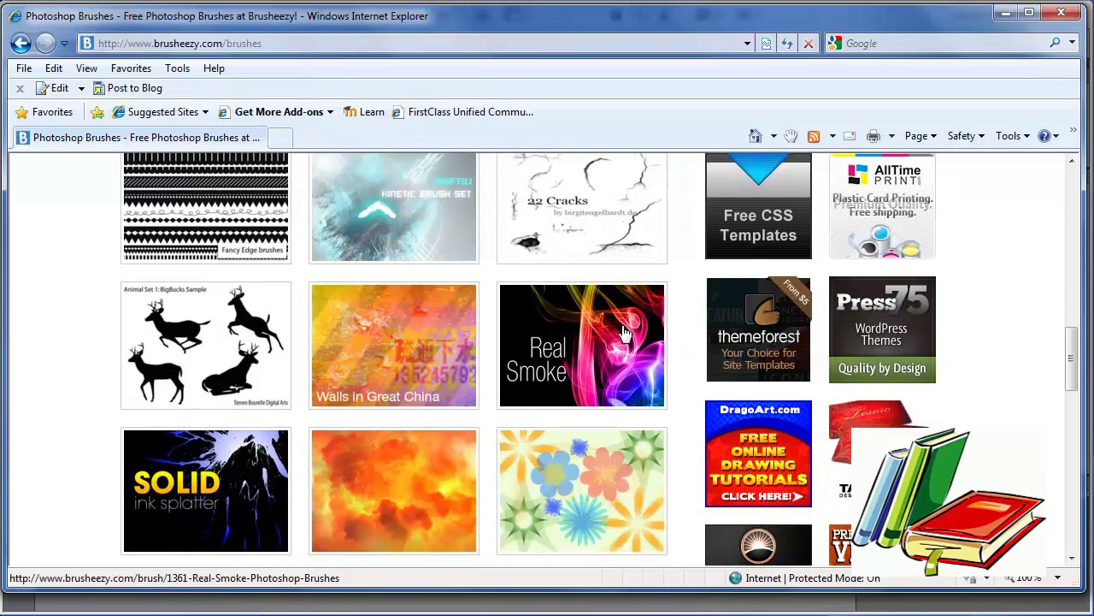
scroll(535, 363, down, 3)
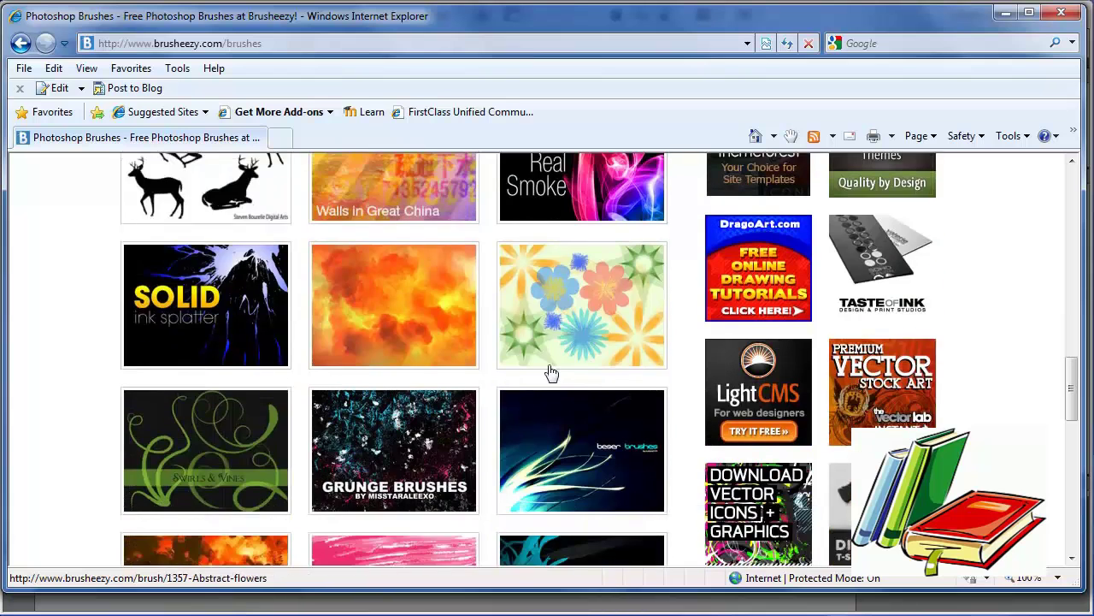
scroll(551, 373, down, 5)
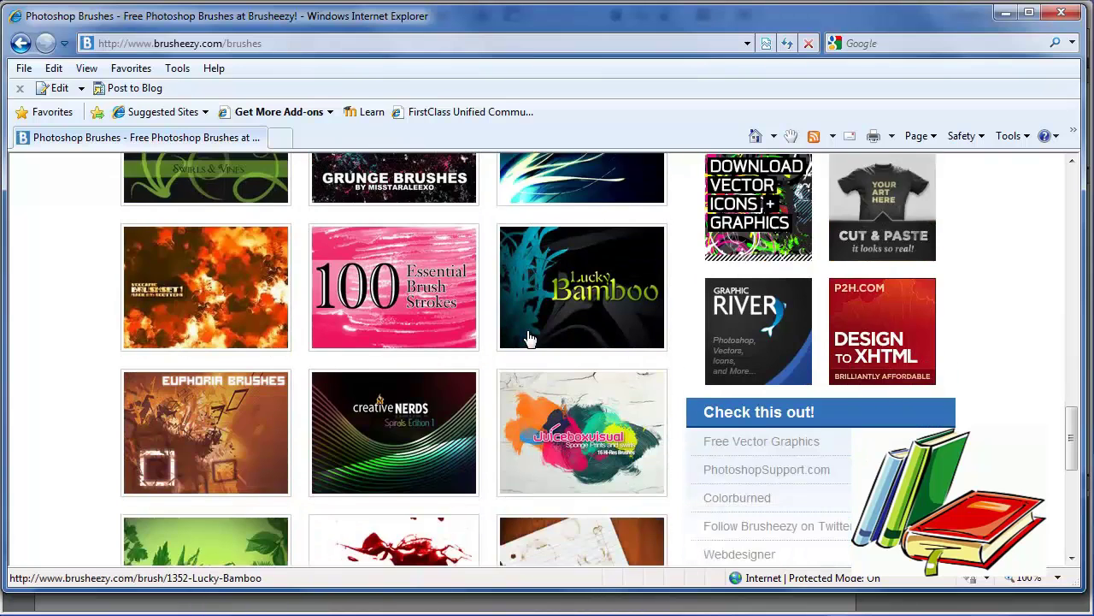
scroll(530, 339, down, 4)
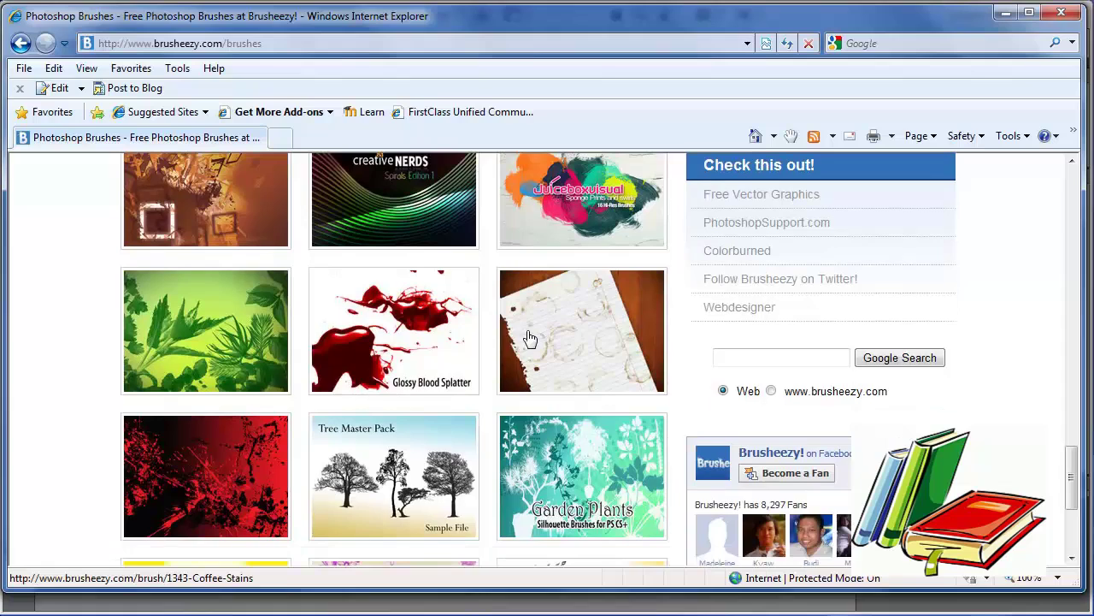
scroll(437, 374, down, 4)
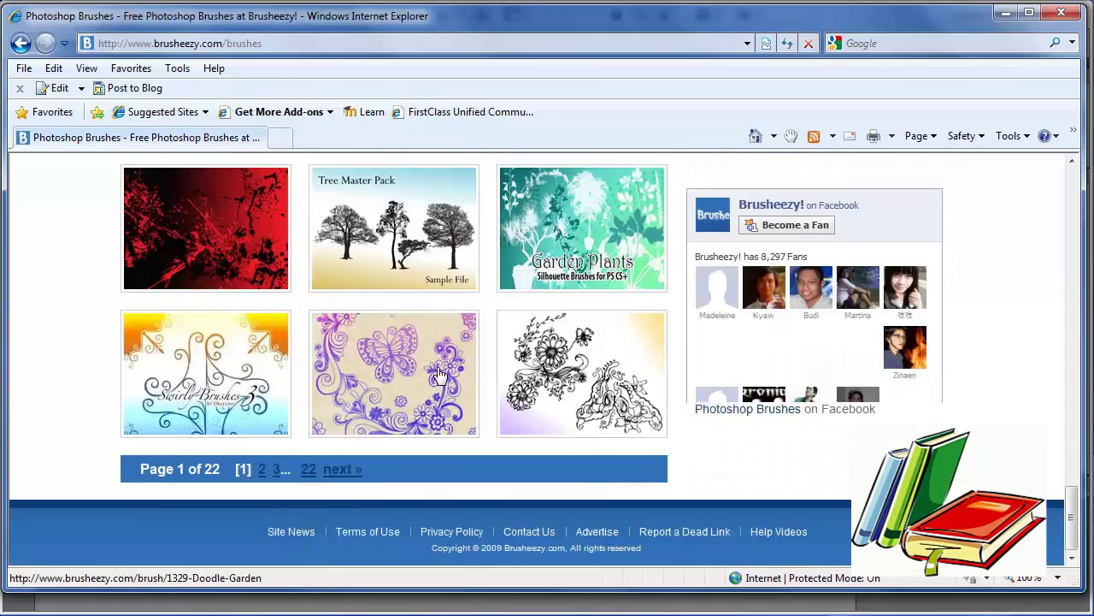
scroll(438, 370, up, 20)
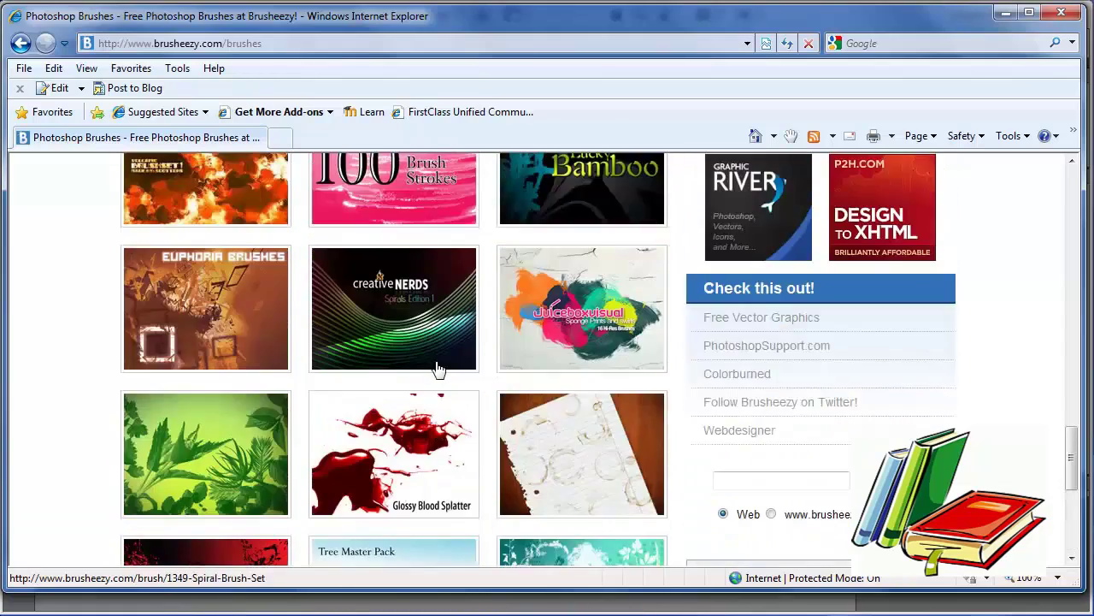
scroll(431, 359, up, 5)
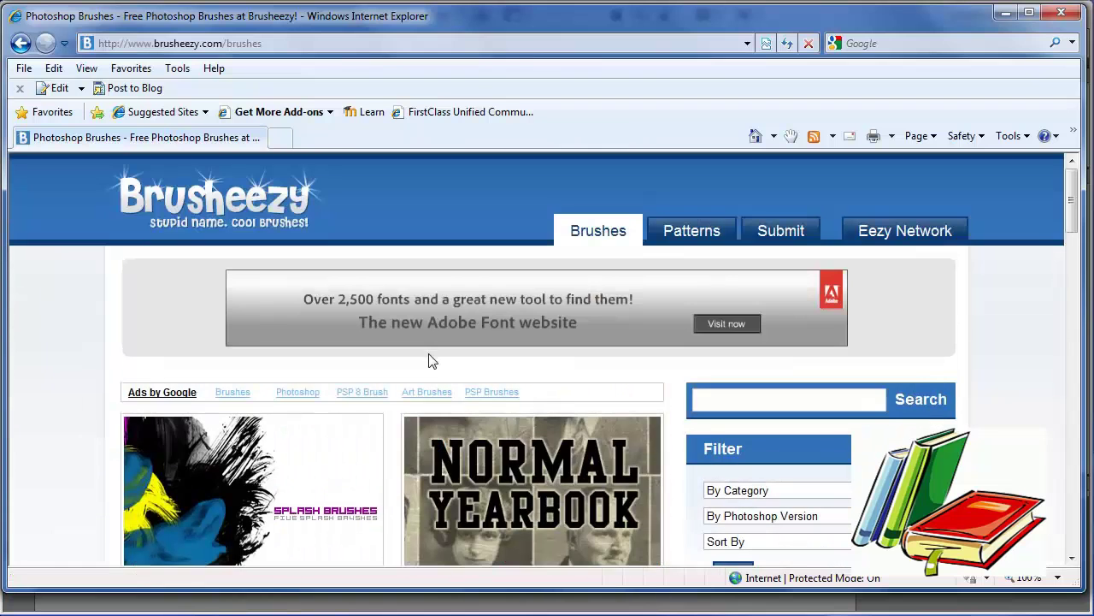
Step: Open Brusheezy's Patterns section and look through the free Photoshop patterns
click(690, 233)
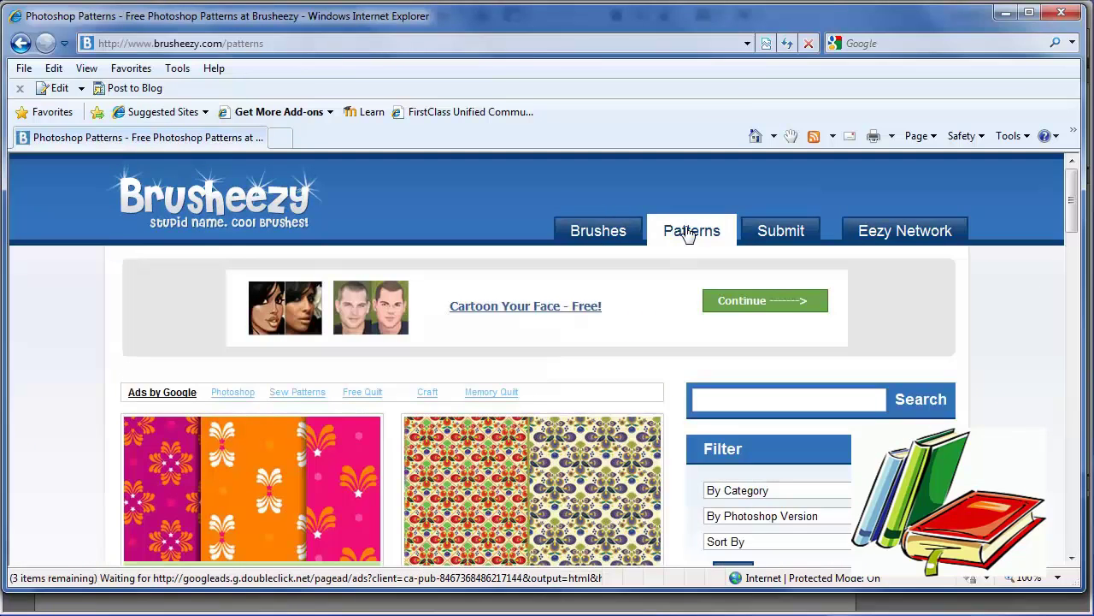
scroll(427, 398, down, 9)
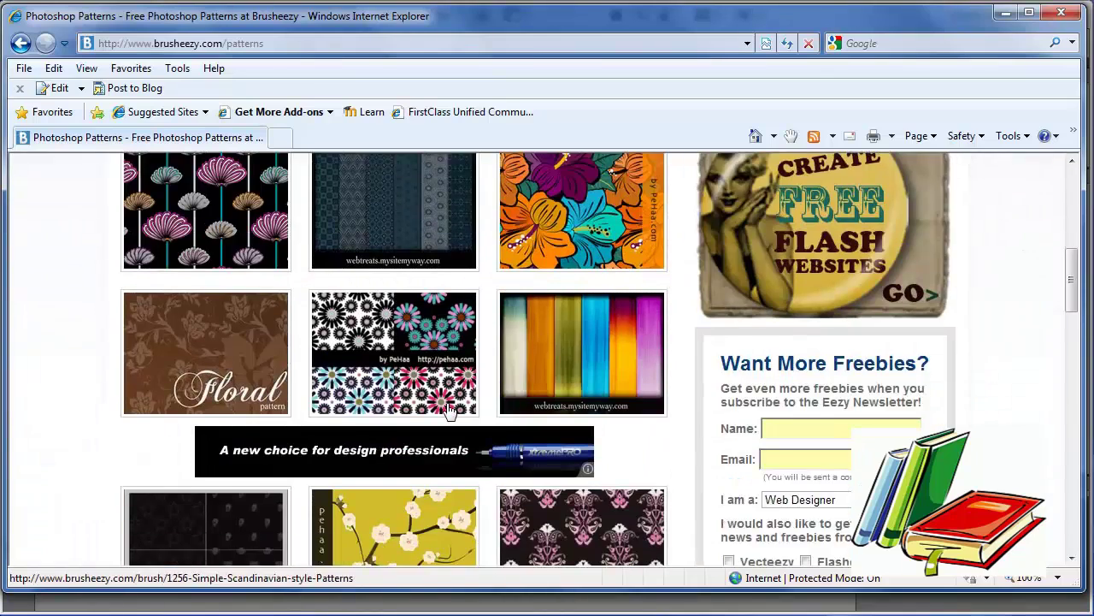
scroll(449, 411, down, 10)
scroll(451, 411, down, 4)
scroll(447, 403, down, 2)
scroll(440, 400, up, 20)
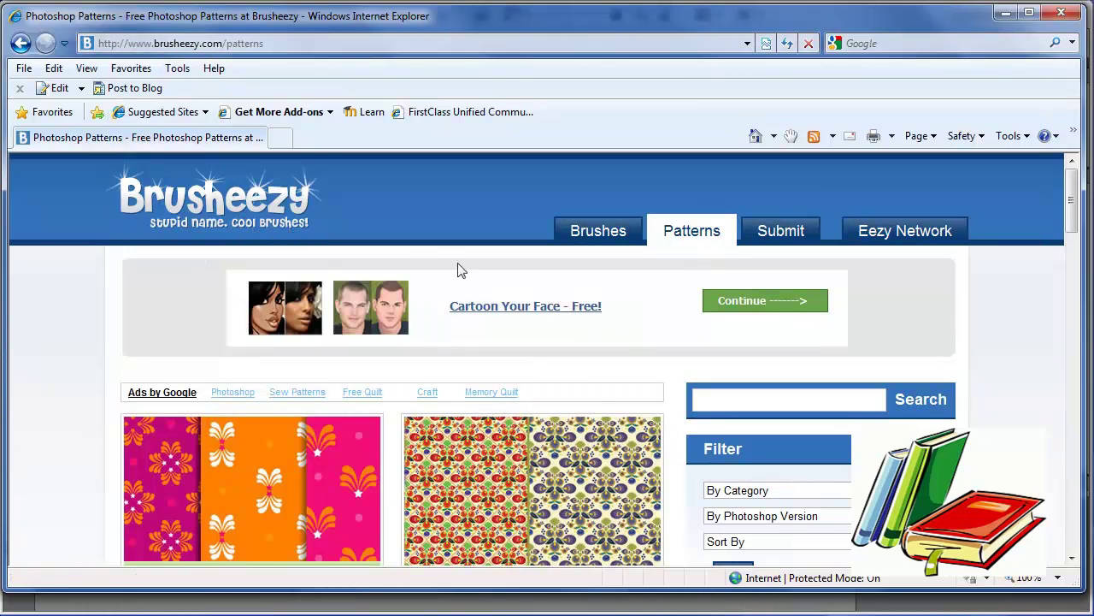
Step: Switch to Photoshop and turn off Shape Dynamics in the brush settings
click(1006, 12)
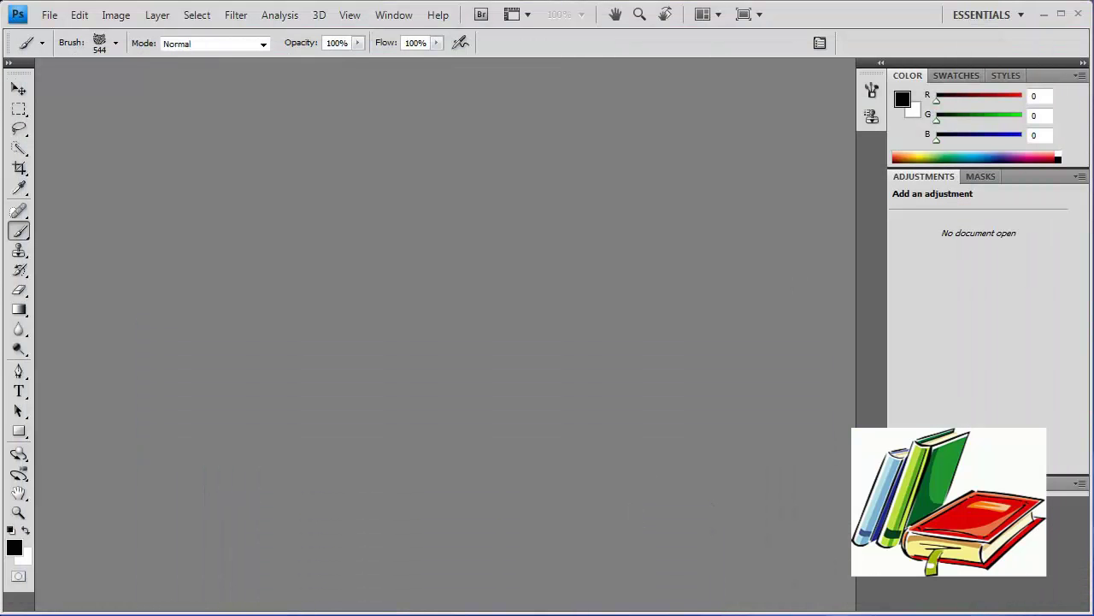
key(alt+Tab)
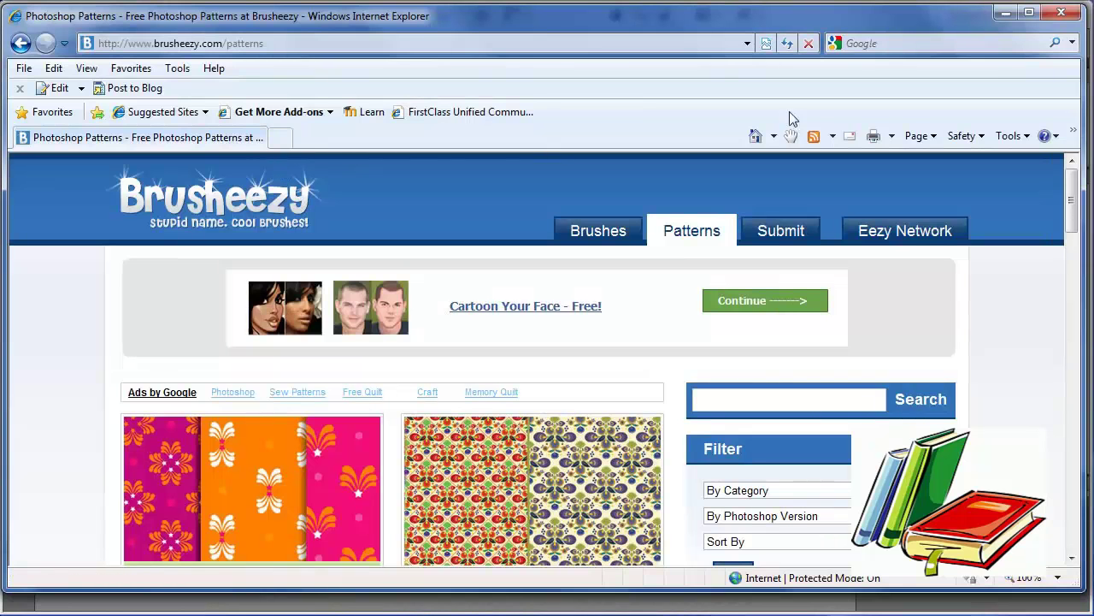
click(1005, 12)
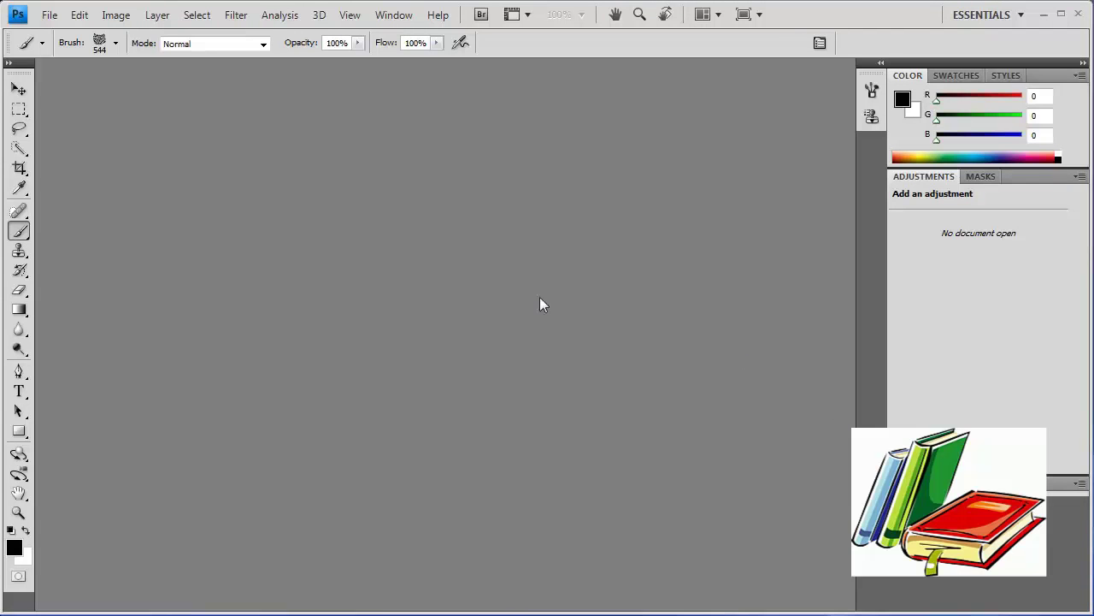
click(870, 92)
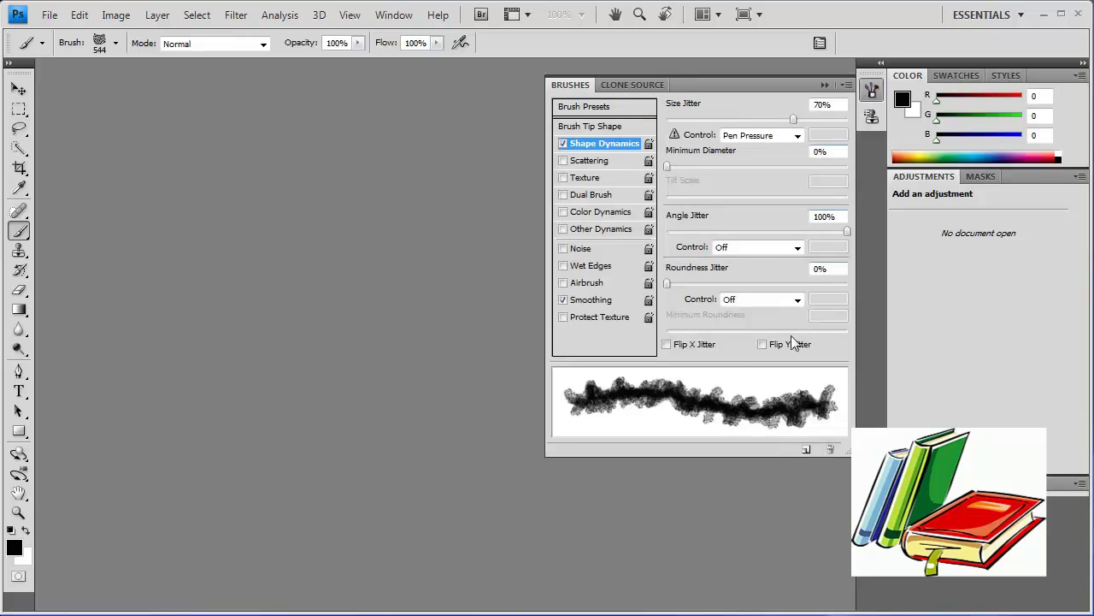
click(563, 144)
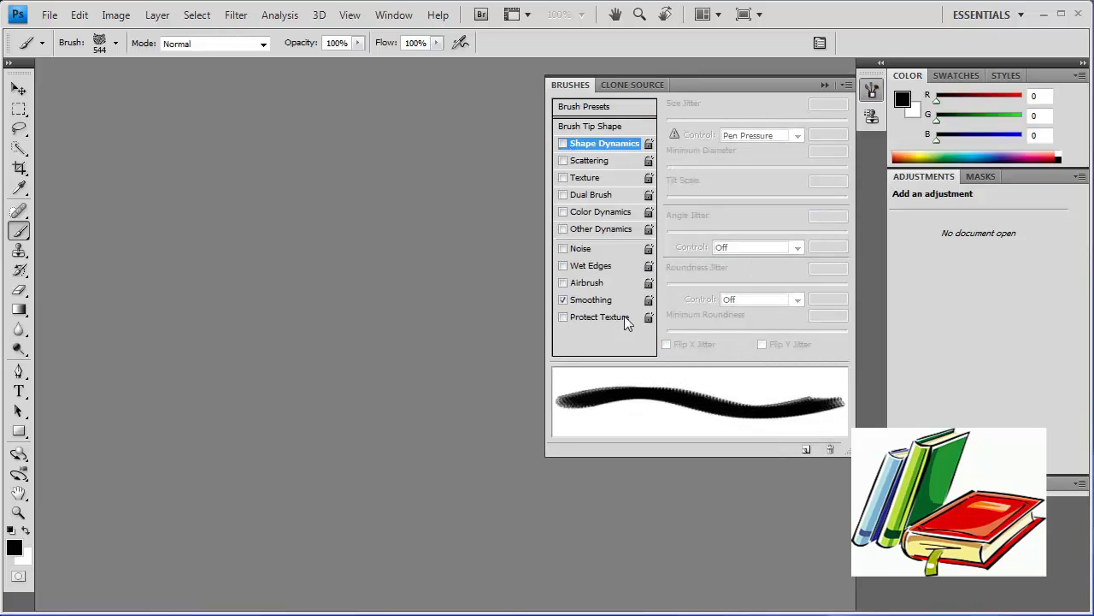
Step: Delete the 544 px brush from the brush presets and collapse the brush settings
click(592, 107)
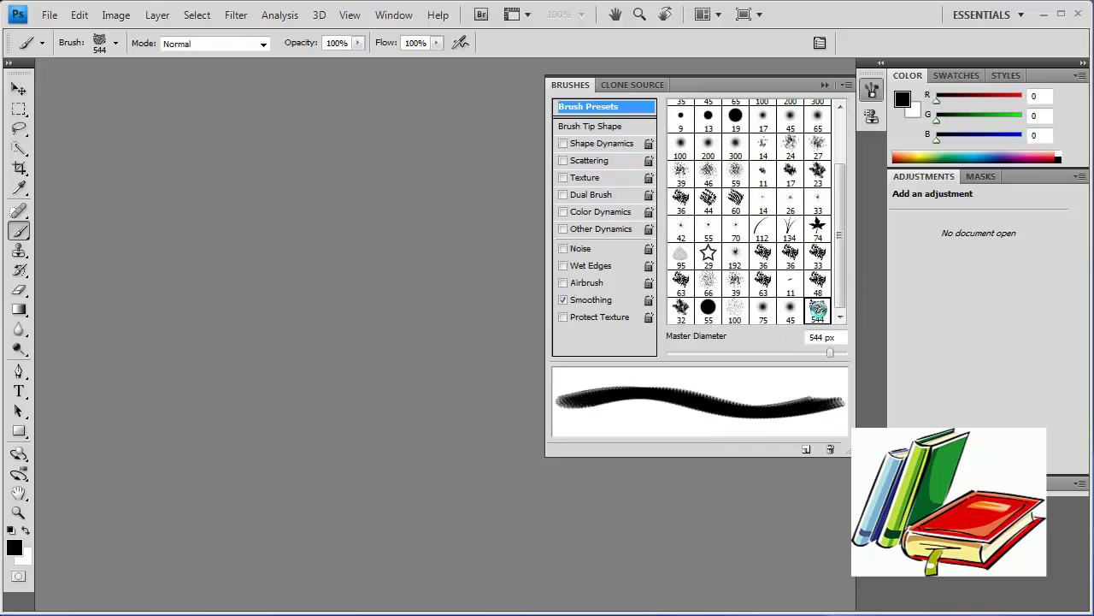
right_click(818, 310)
click(866, 344)
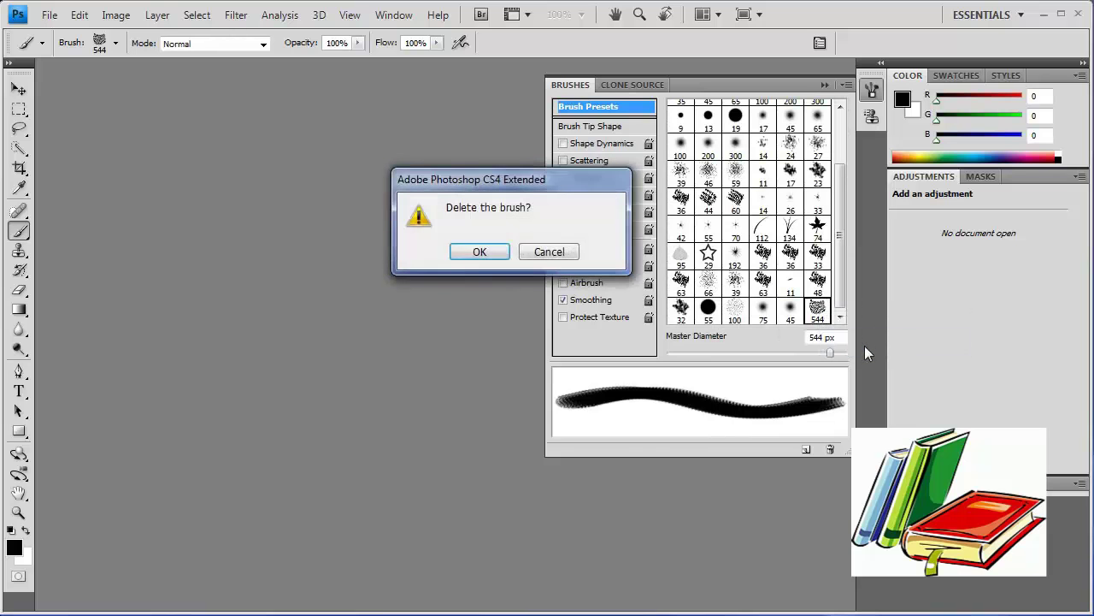
click(481, 255)
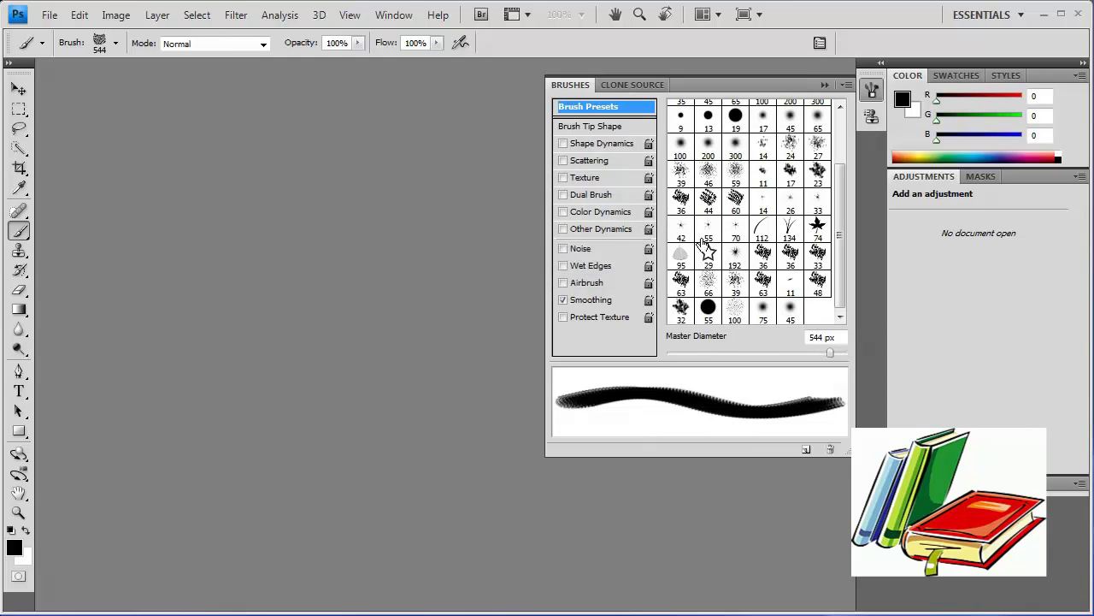
click(871, 88)
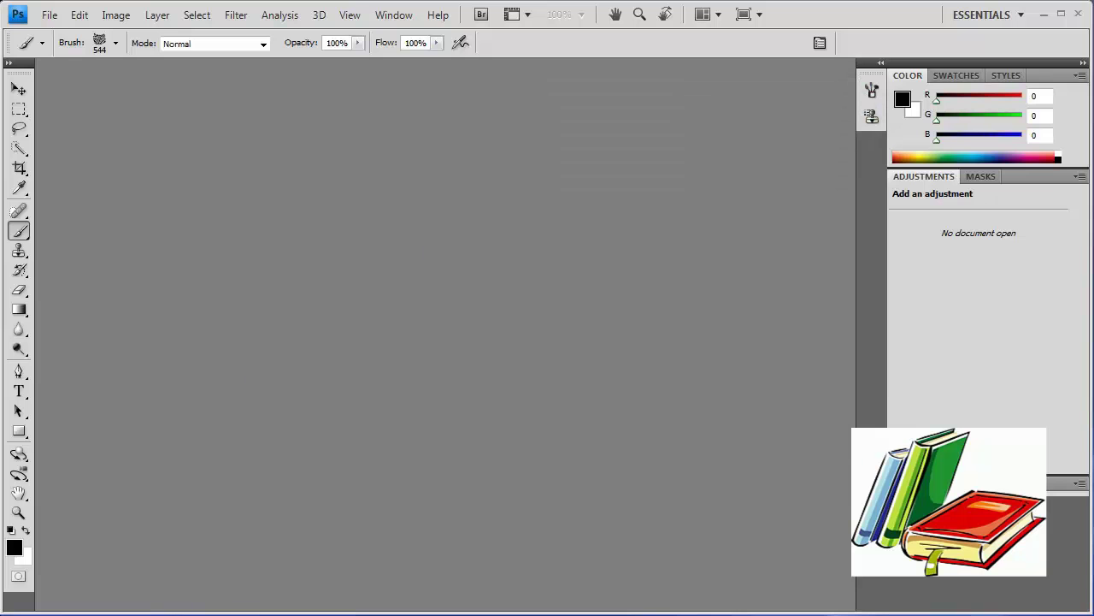
Step: Switch to Internet Explorer and search Google for "flourish" images in a new tab
click(263, 556)
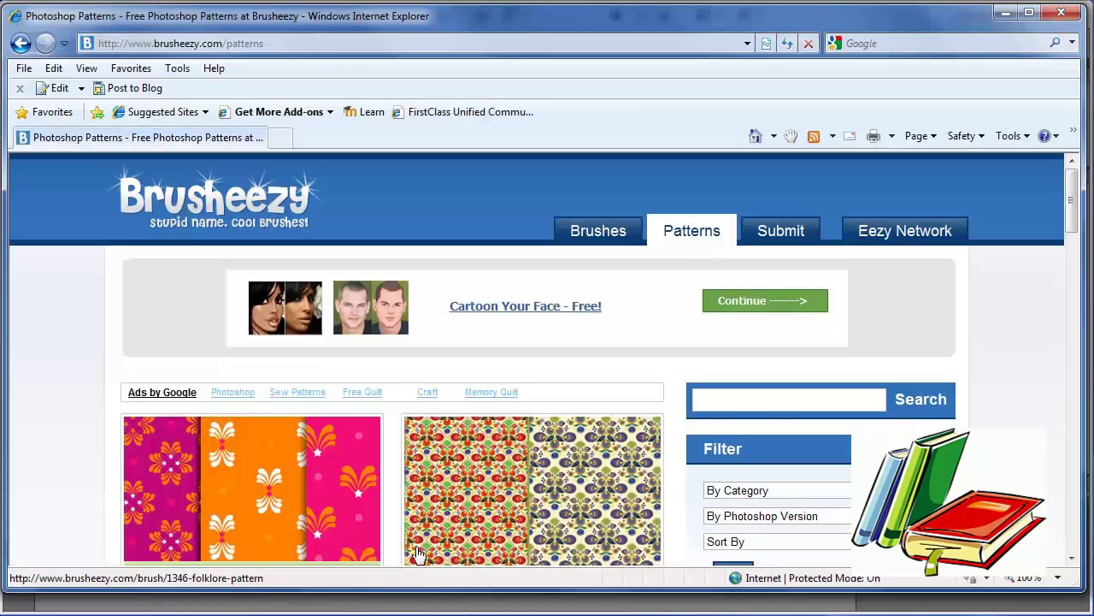
double_click(282, 138)
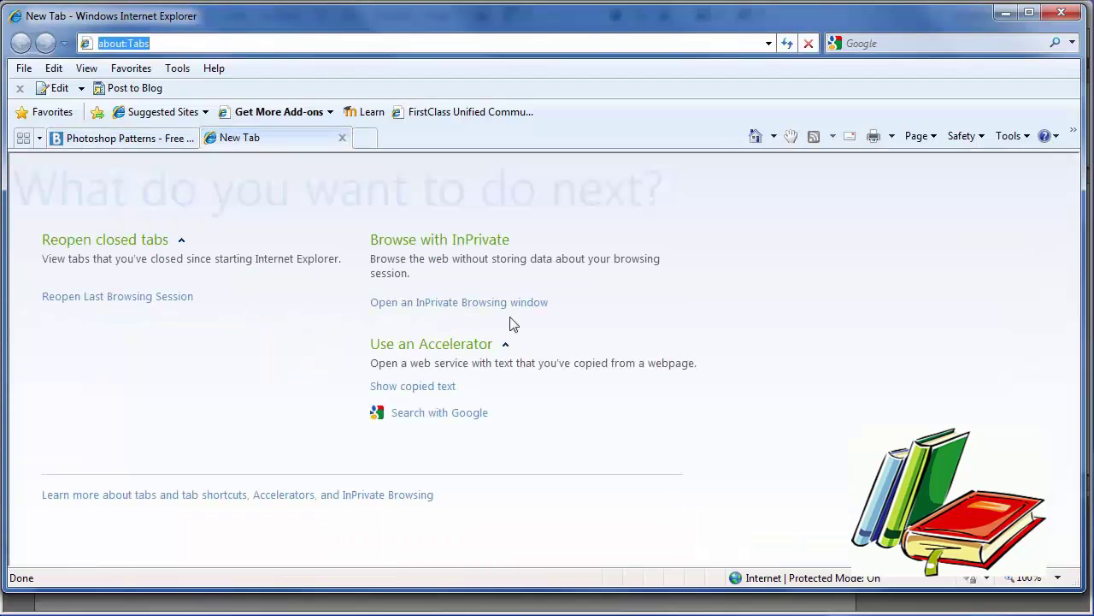
click(913, 47)
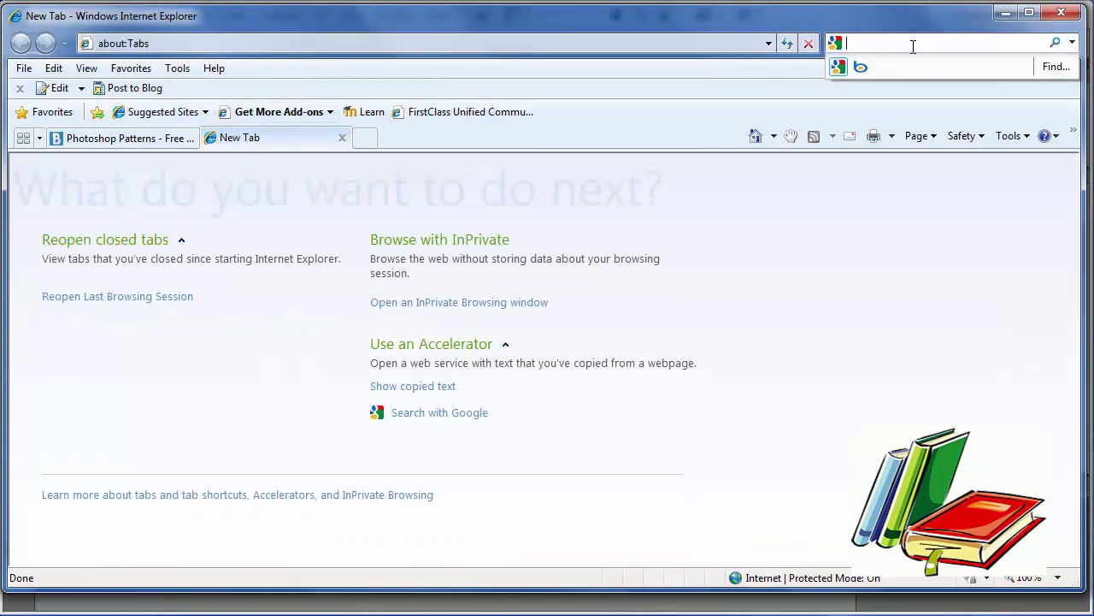
text(flourish)
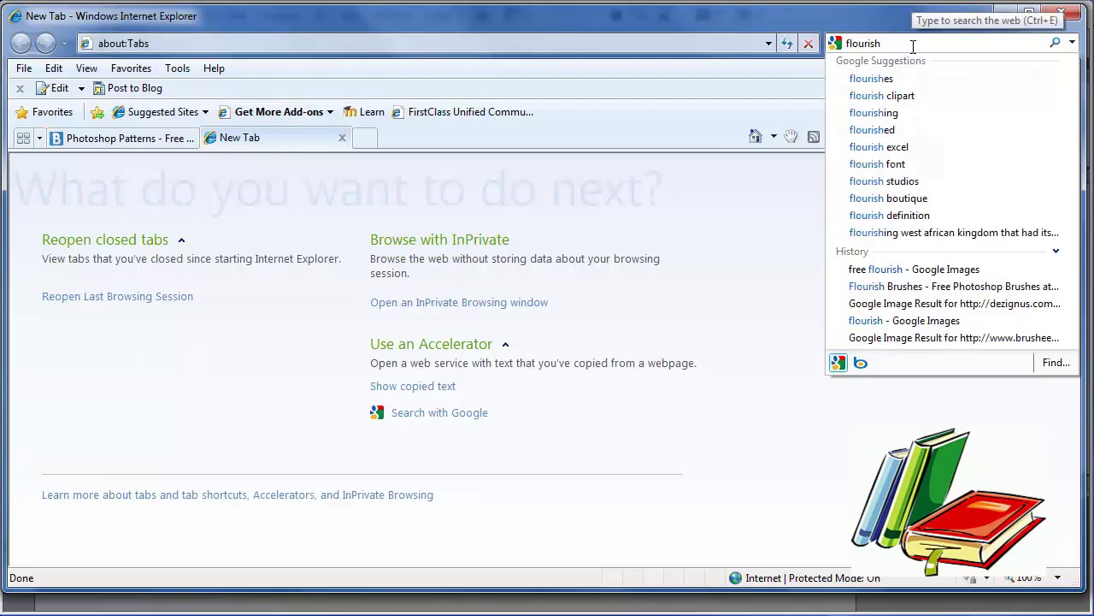
key(Return)
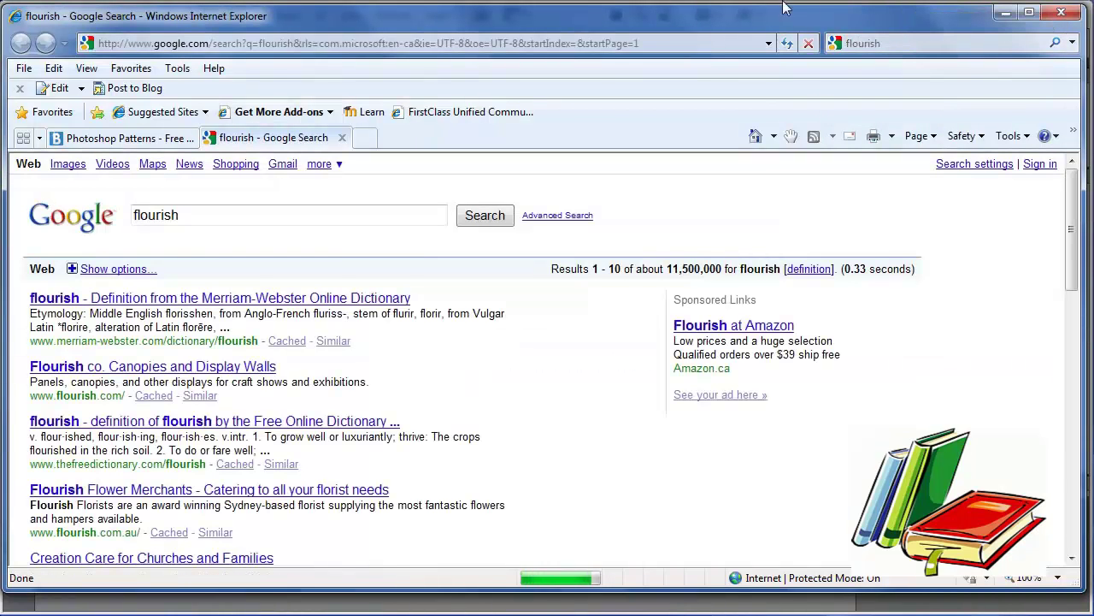
click(68, 164)
Step: Browse the flourish image results and open the Red Ice Flourish picture at full size
scroll(687, 325, down, 3)
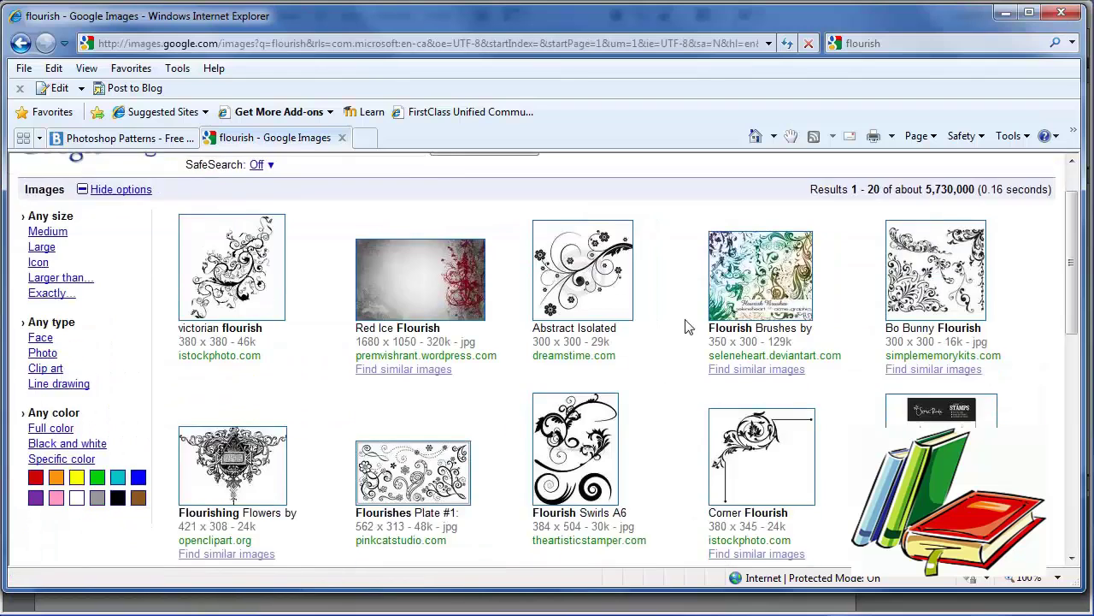
scroll(686, 325, down, 5)
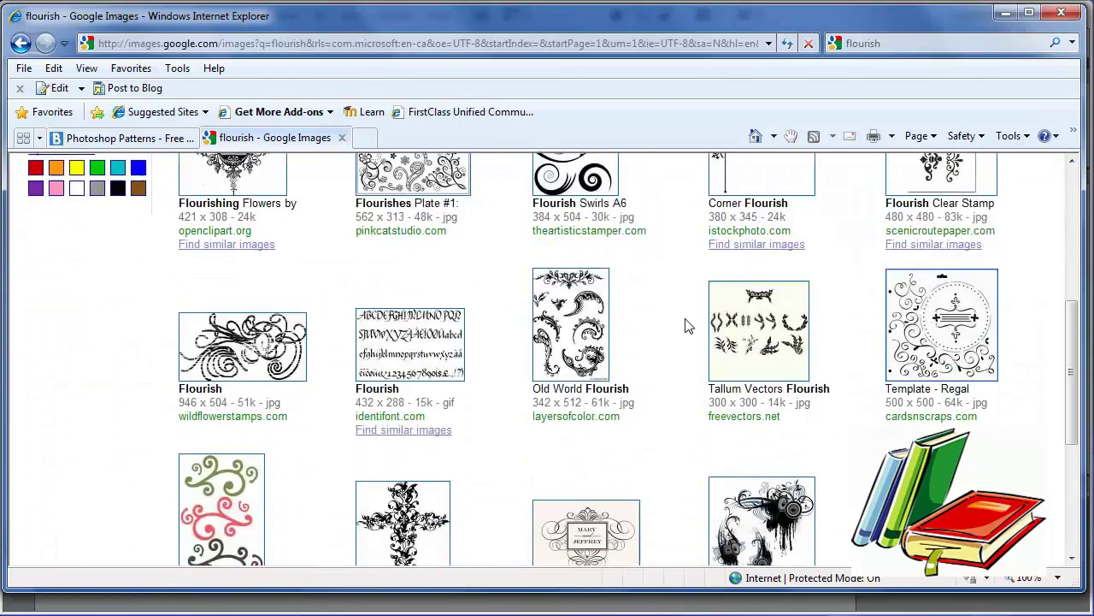
scroll(687, 325, down, 2)
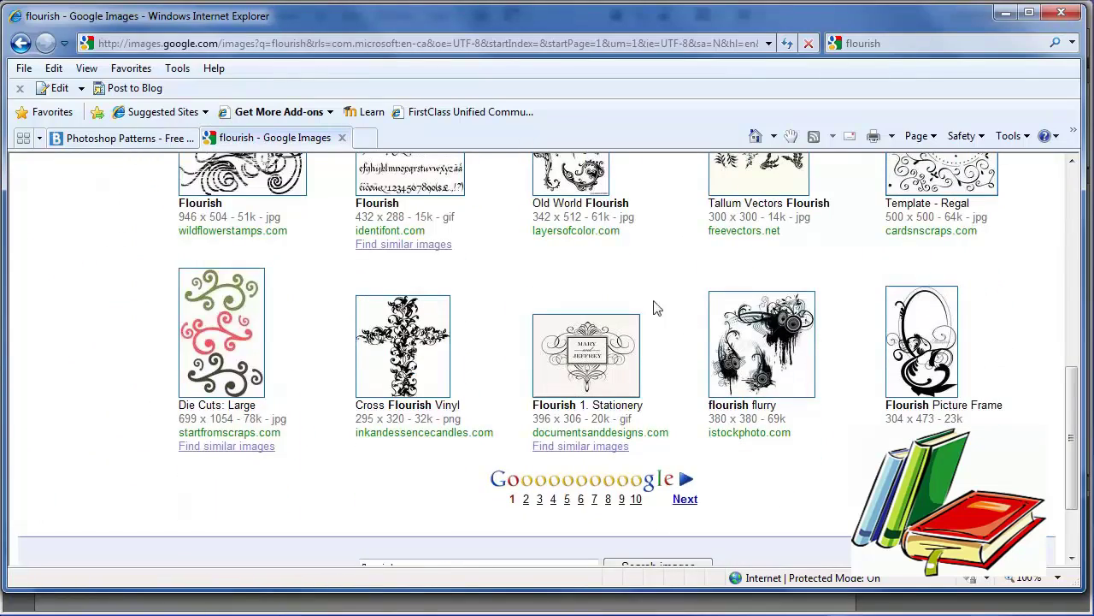
scroll(671, 316, up, 2)
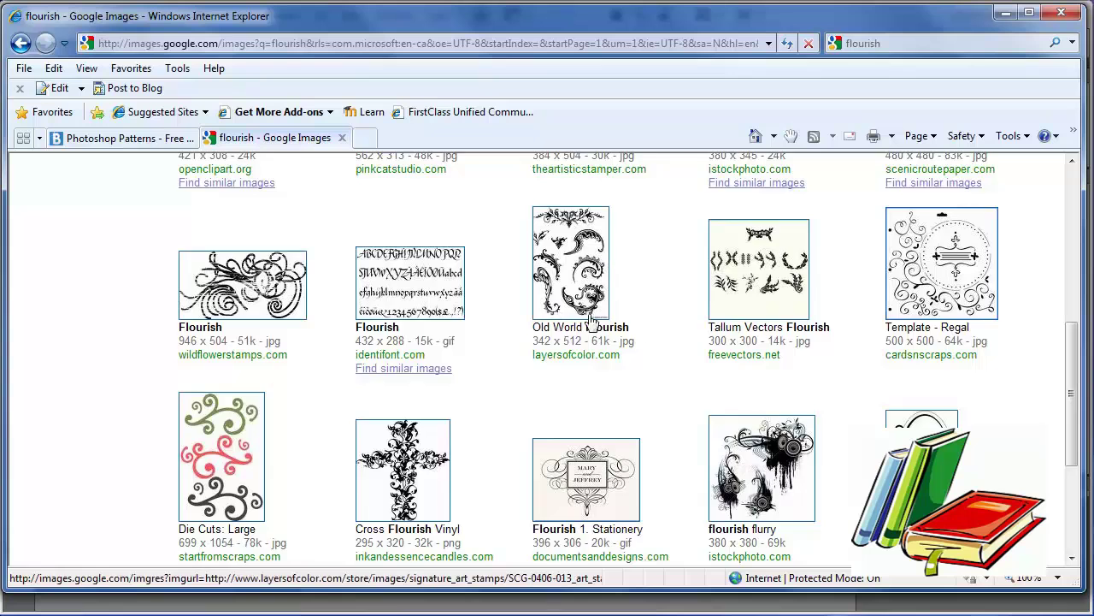
scroll(753, 380, up, 3)
scroll(753, 380, up, 2)
scroll(770, 381, up, 3)
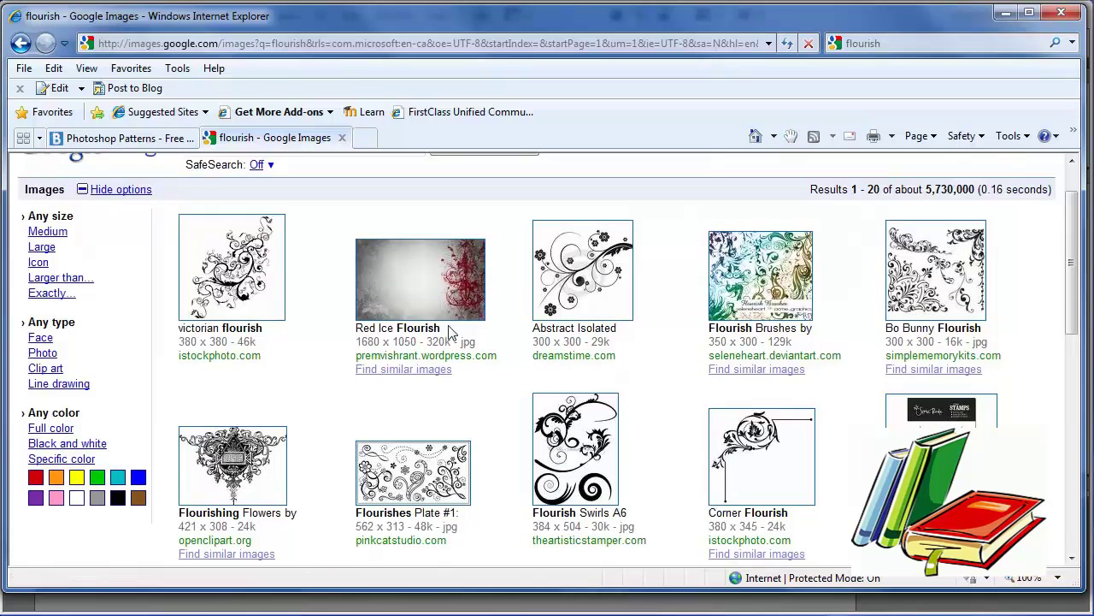
click(435, 279)
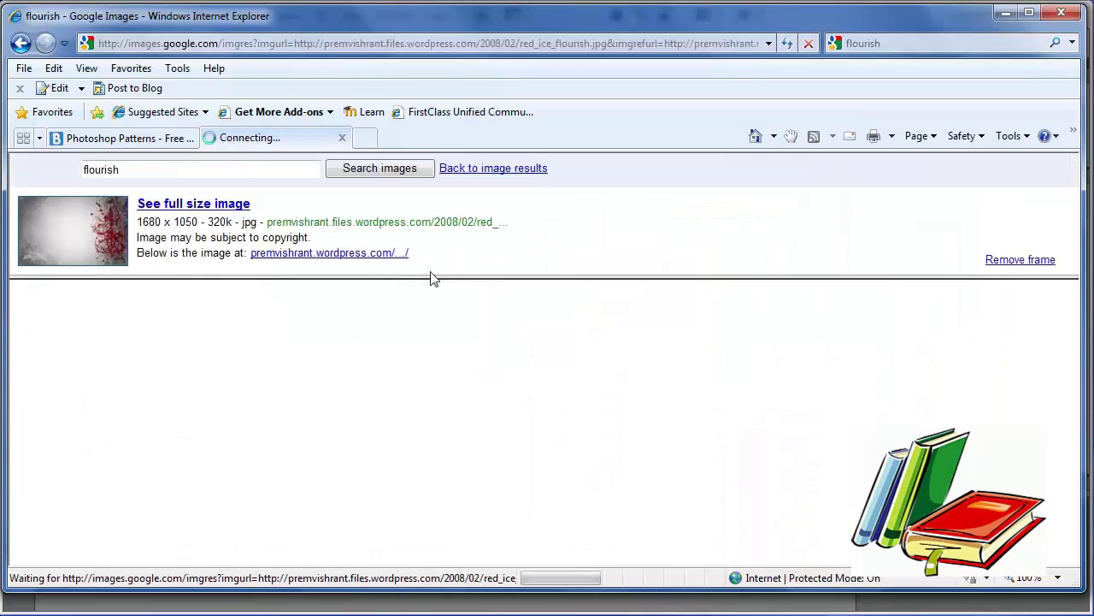
click(61, 225)
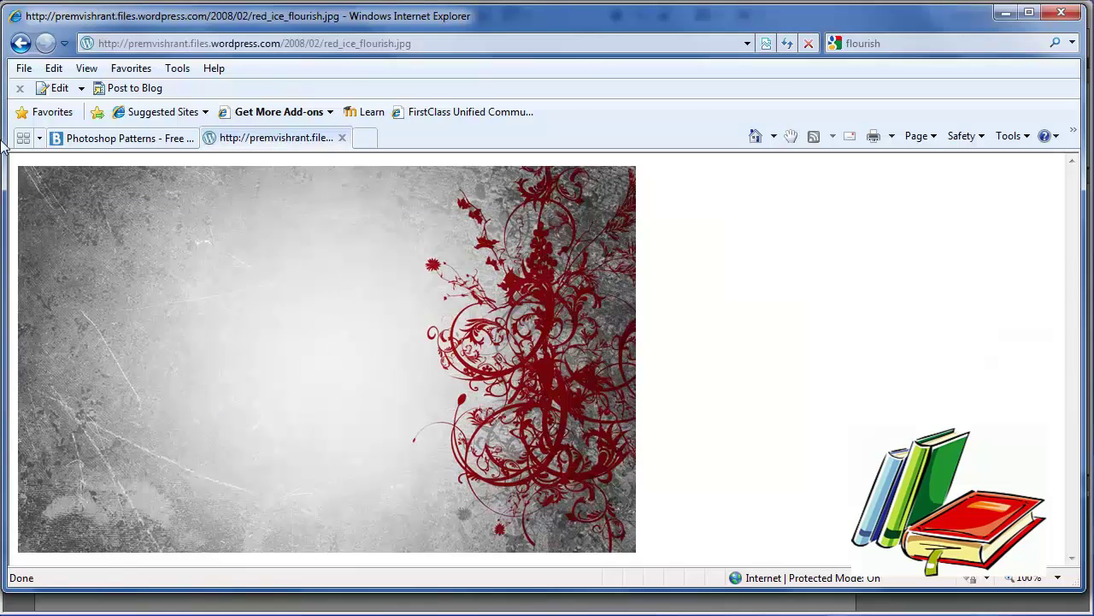
Step: Go back to the image results and search for "free flourish" images
click(20, 43)
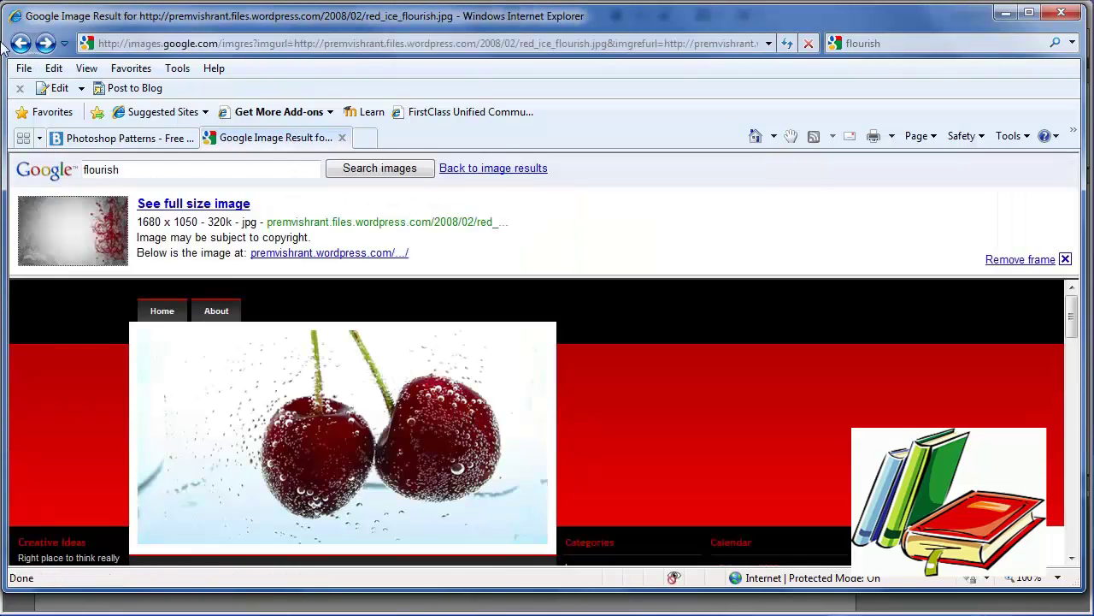
click(22, 43)
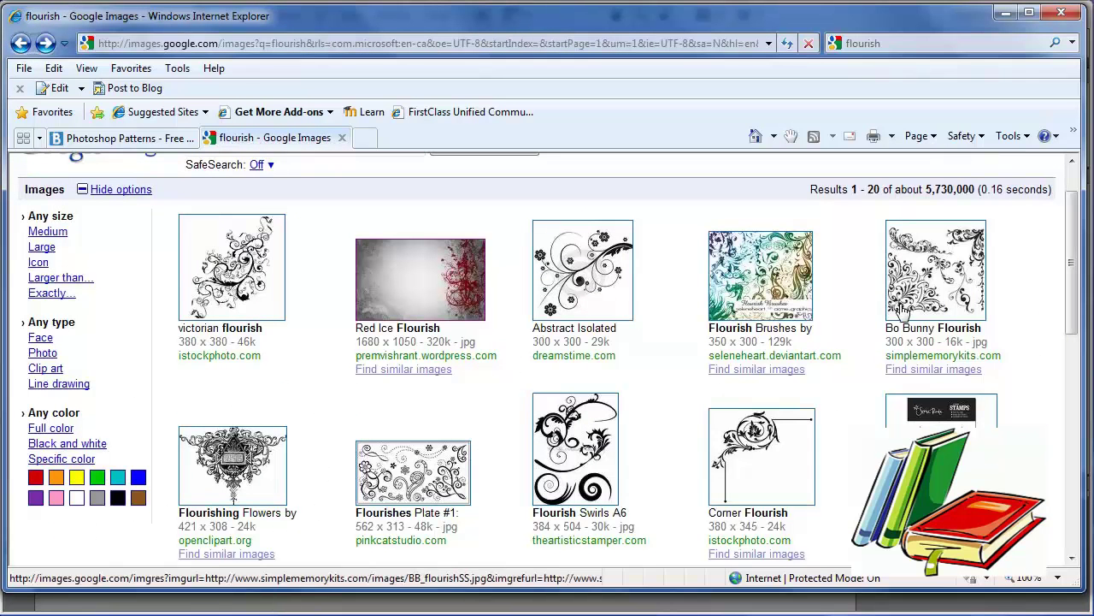
scroll(915, 398, down, 6)
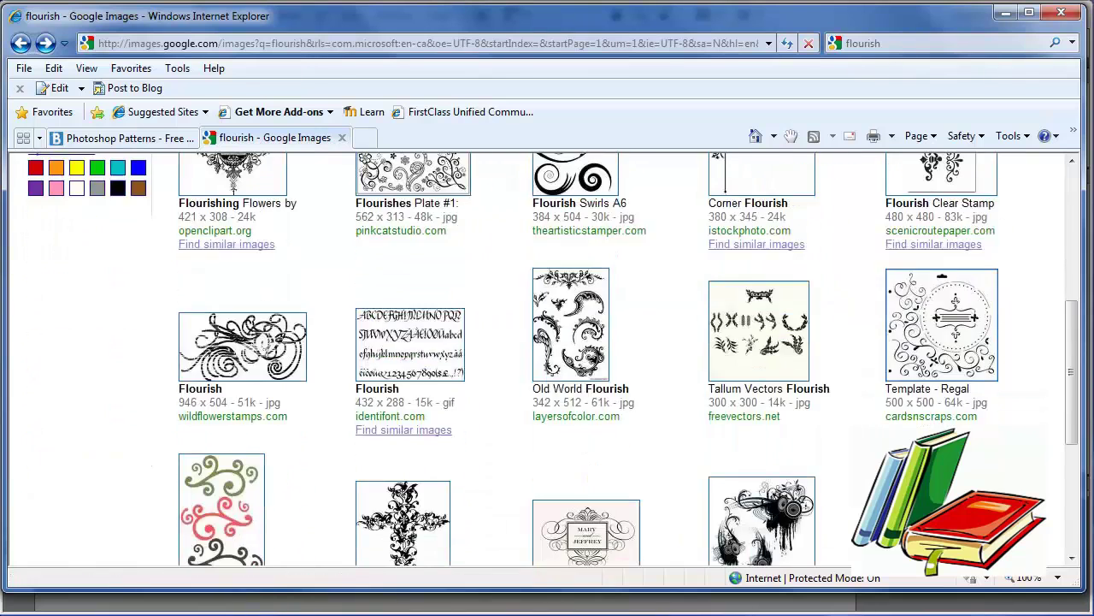
scroll(756, 512, down, 3)
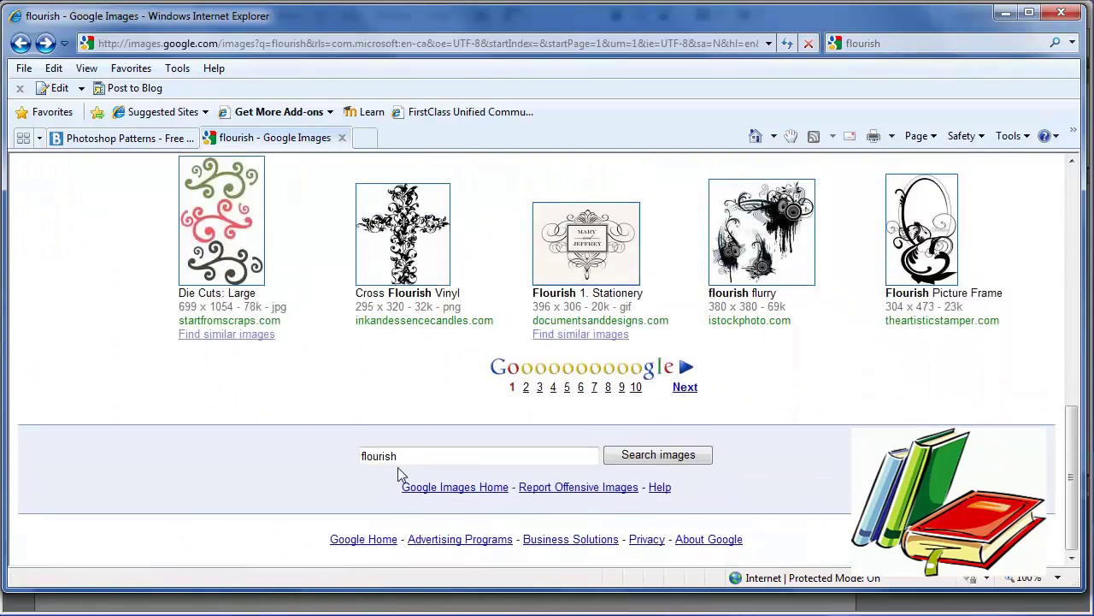
click(362, 454)
text(free)
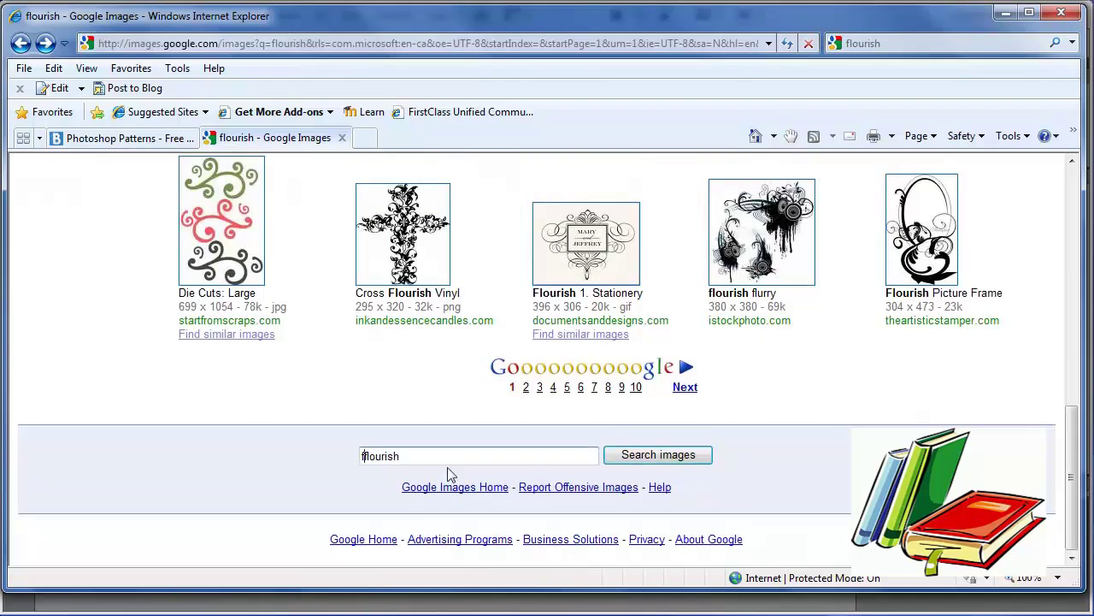
key(Return)
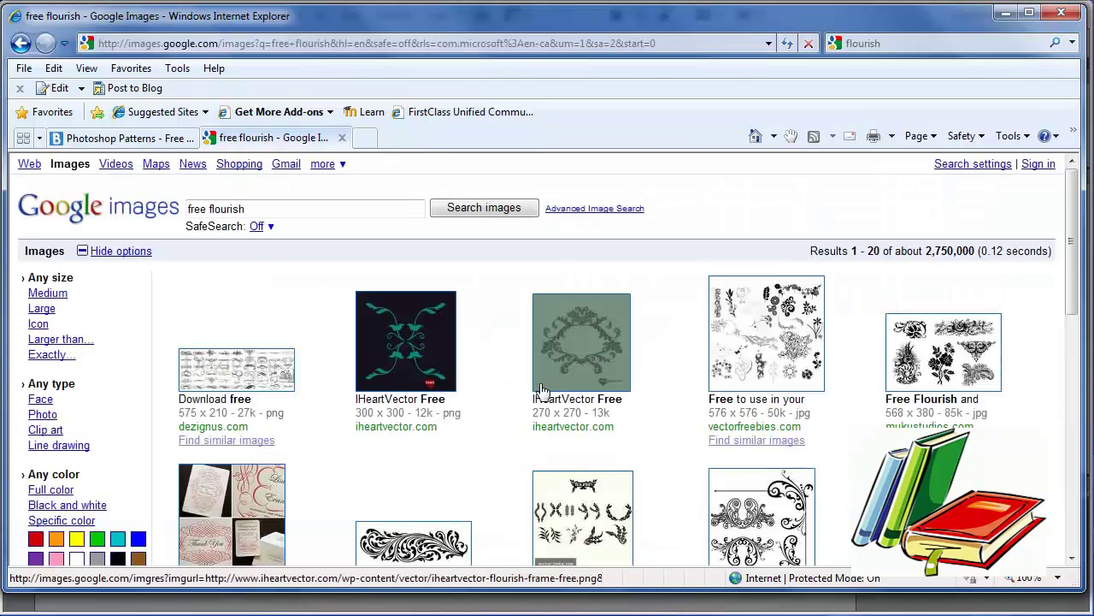
Step: Open the horizontal black flourish picture from mukustudios.com at full size and copy the image
scroll(447, 468, down, 3)
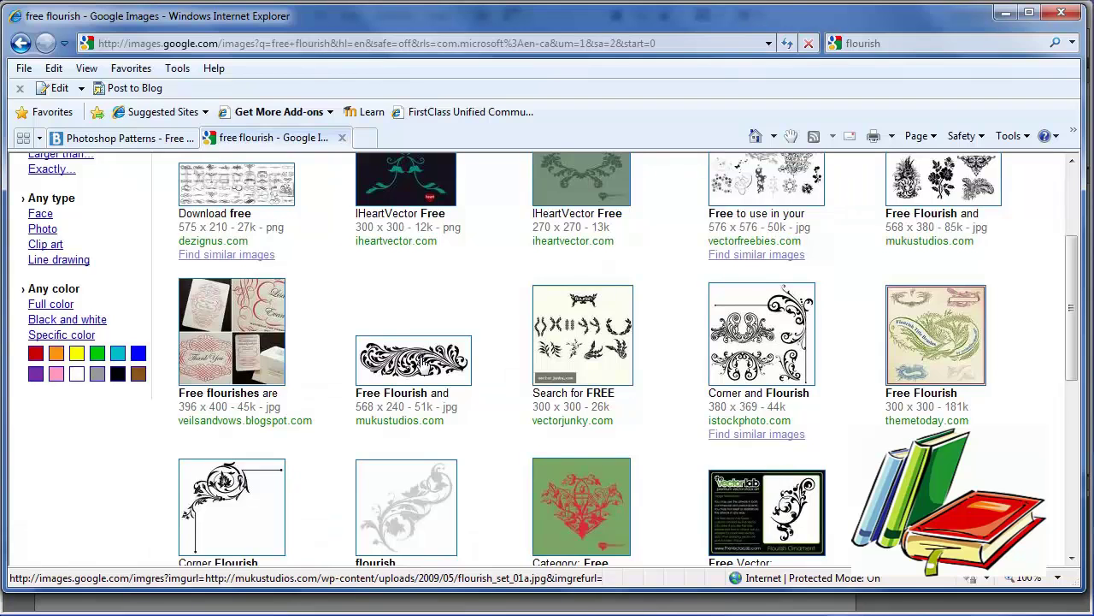
scroll(425, 362, down, 3)
click(409, 279)
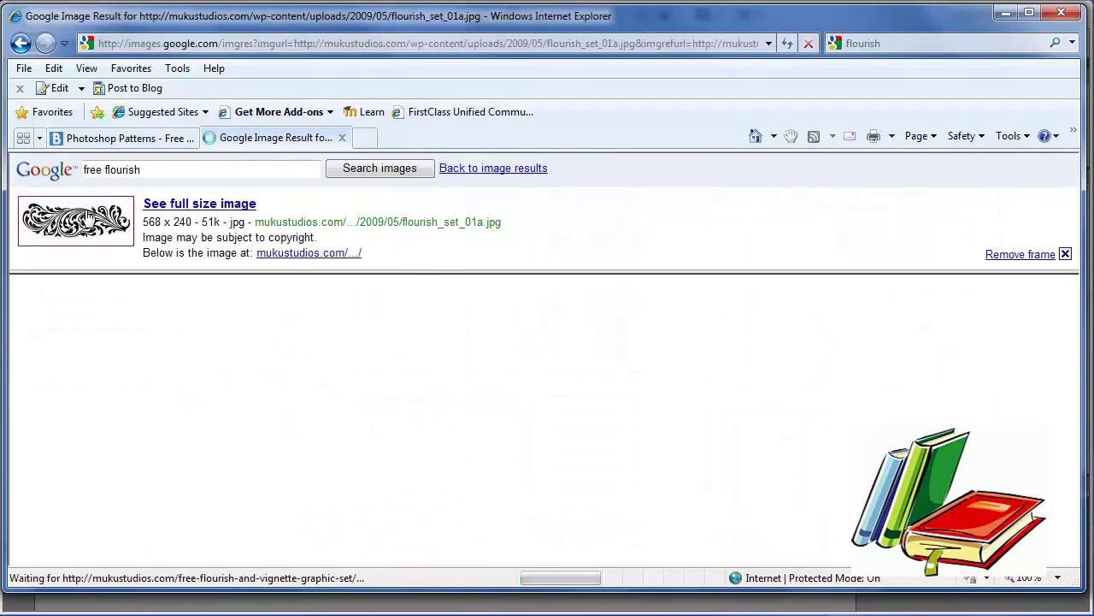
click(89, 218)
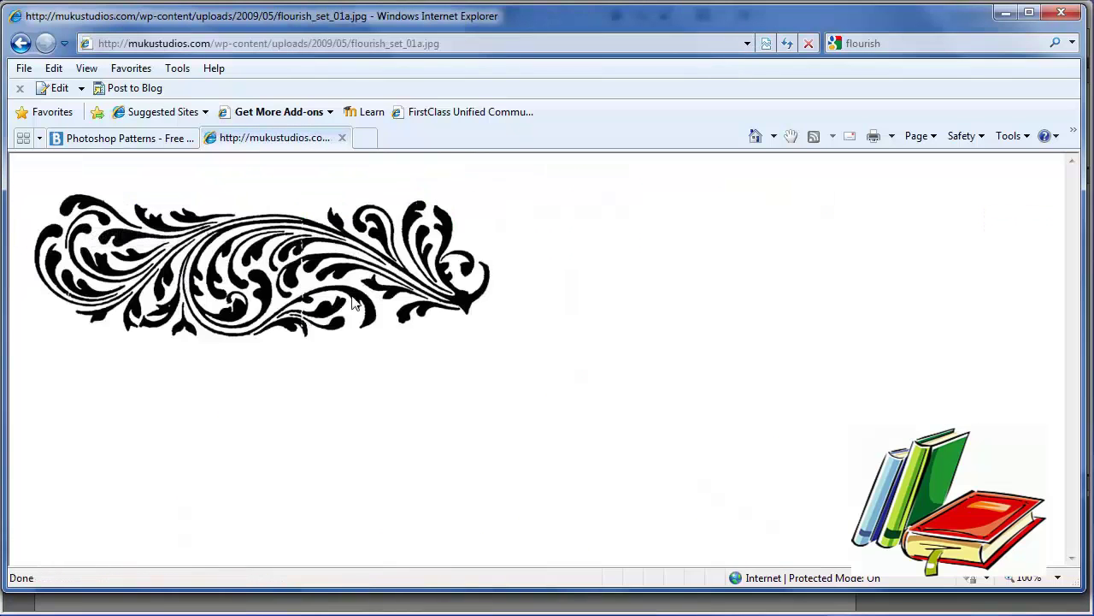
right_click(264, 260)
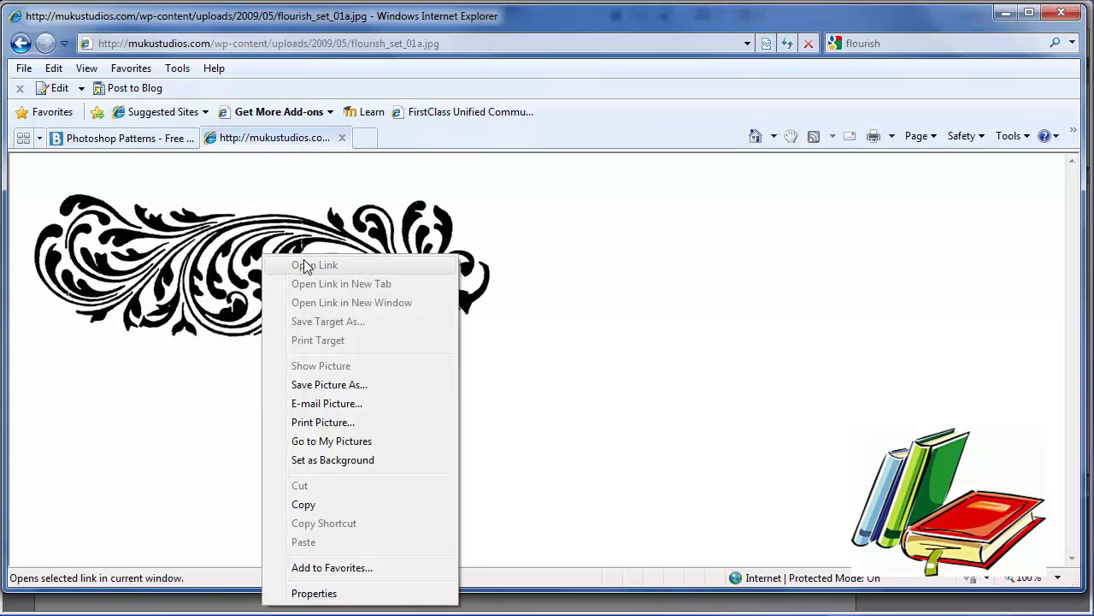
click(337, 503)
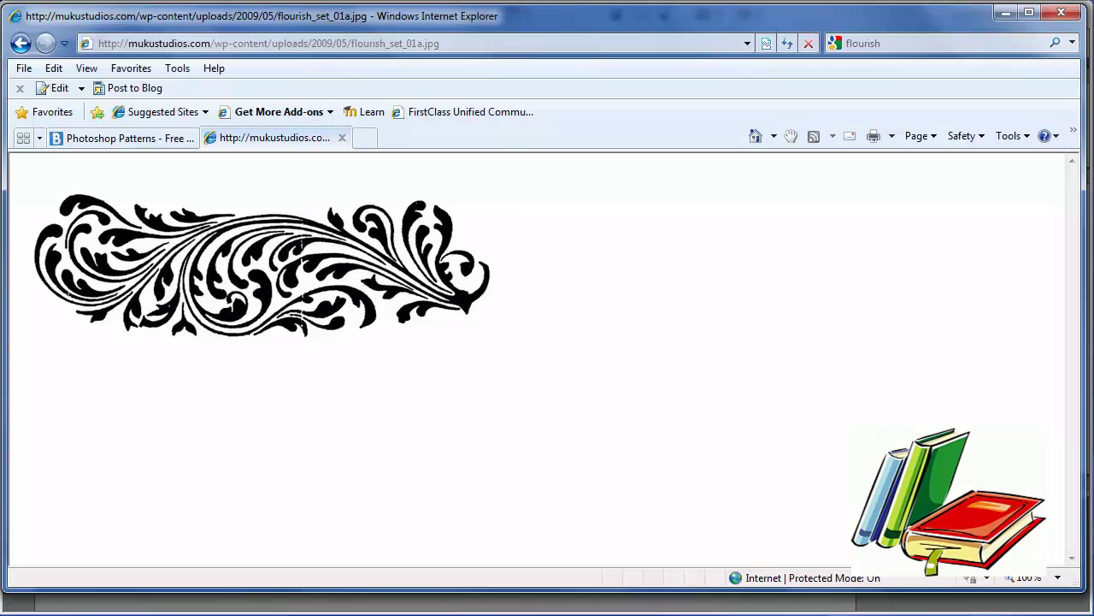
Step: Switch to Photoshop and create a document from the Clipboard size of 568 x 240 pixels in RGB Color mode
click(1009, 14)
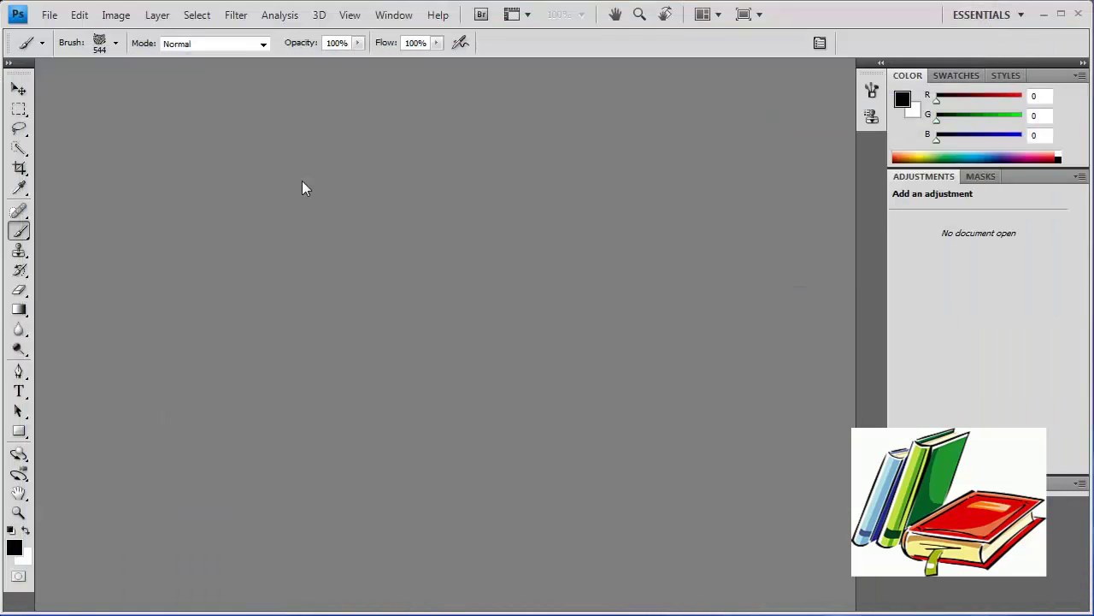
click(53, 16)
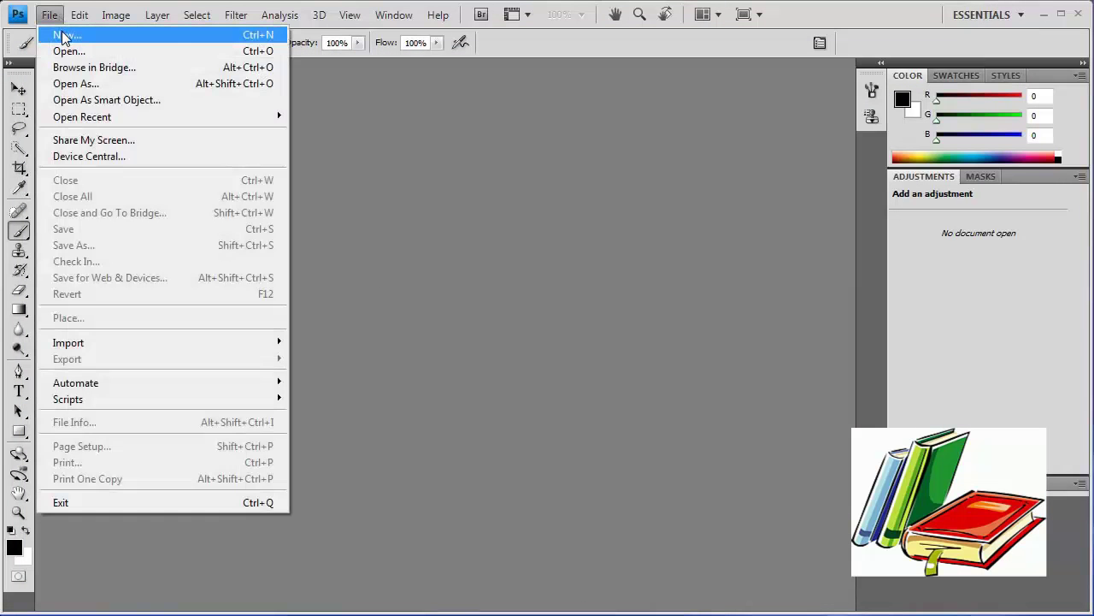
click(65, 35)
drag(787, 223, 370, 188)
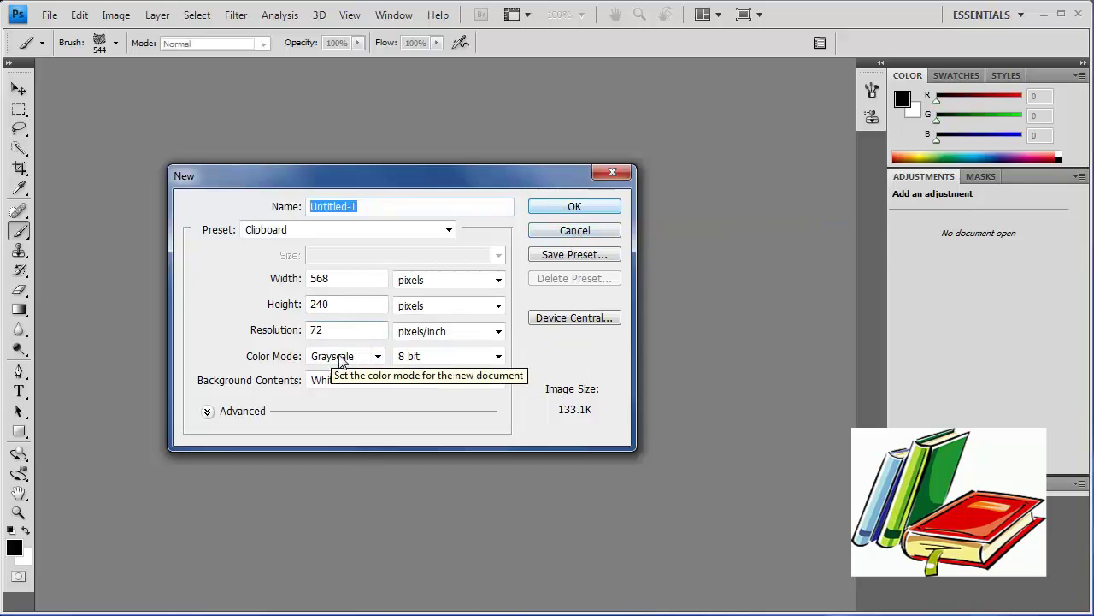
click(377, 355)
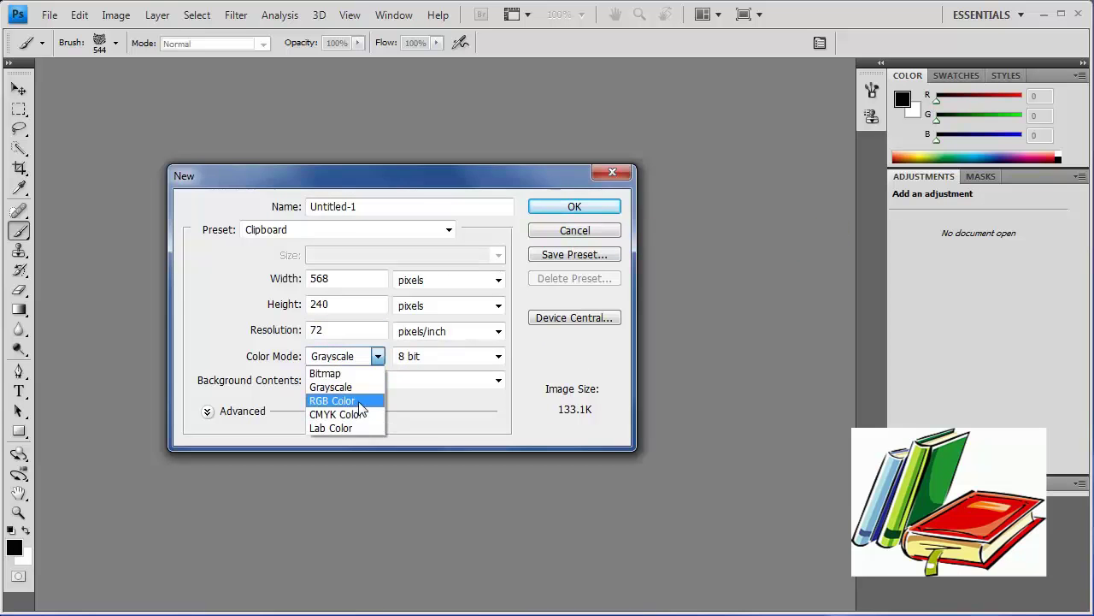
click(360, 402)
click(578, 206)
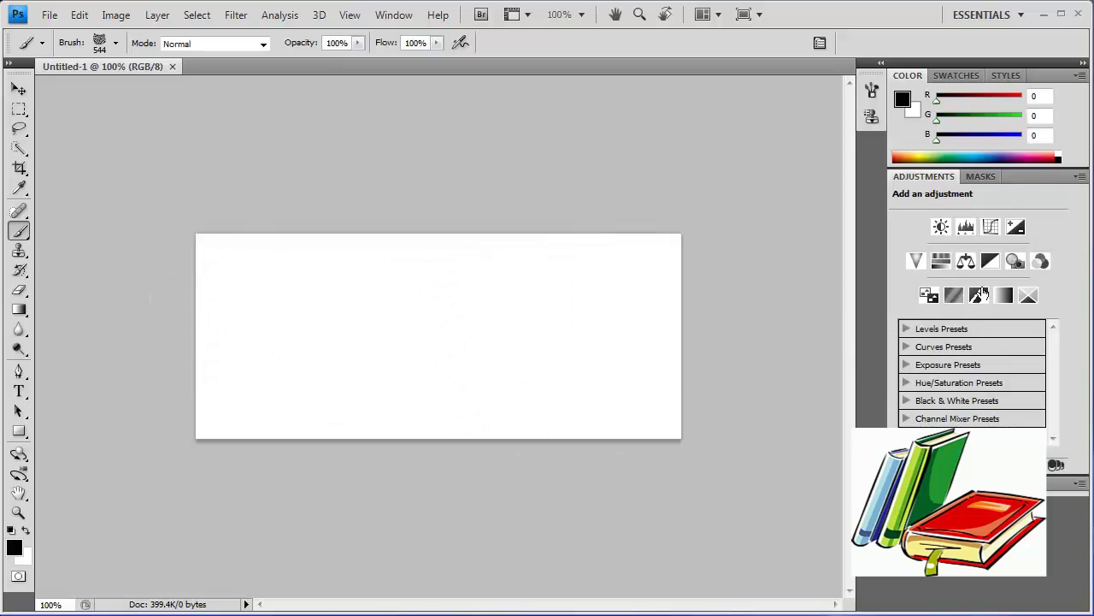
Step: Select the soft 200 px brush preset and collapse the brush settings
click(871, 91)
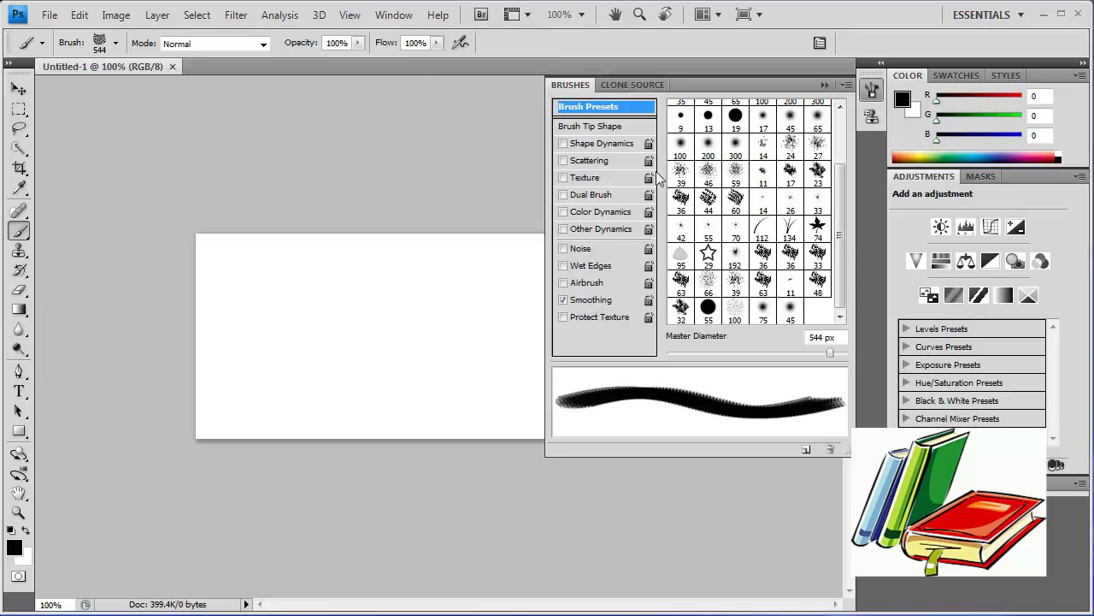
click(709, 145)
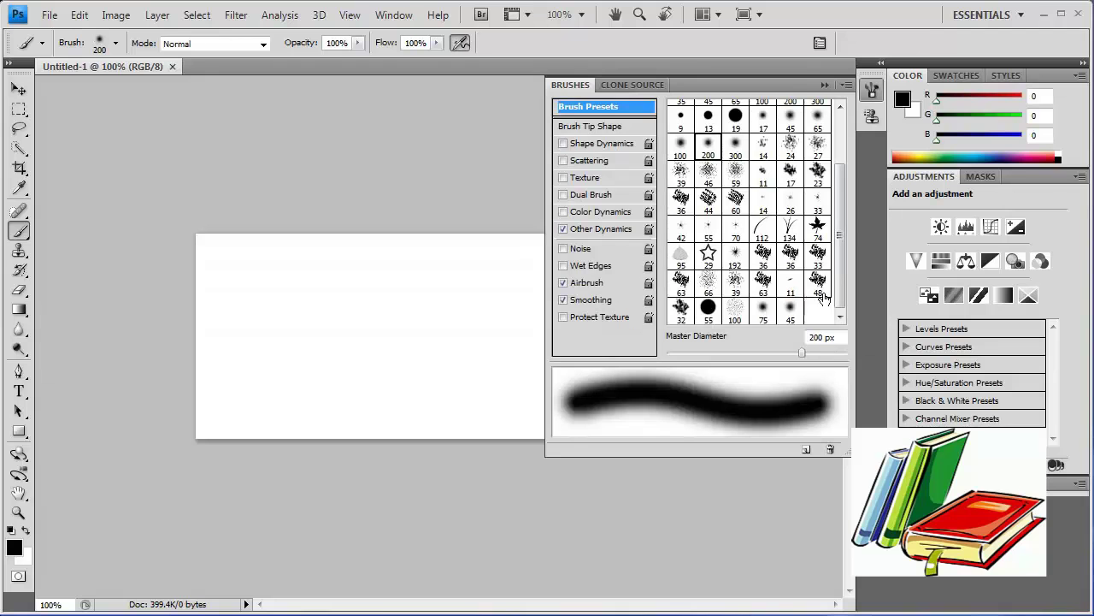
scroll(824, 295, up, 5)
click(871, 90)
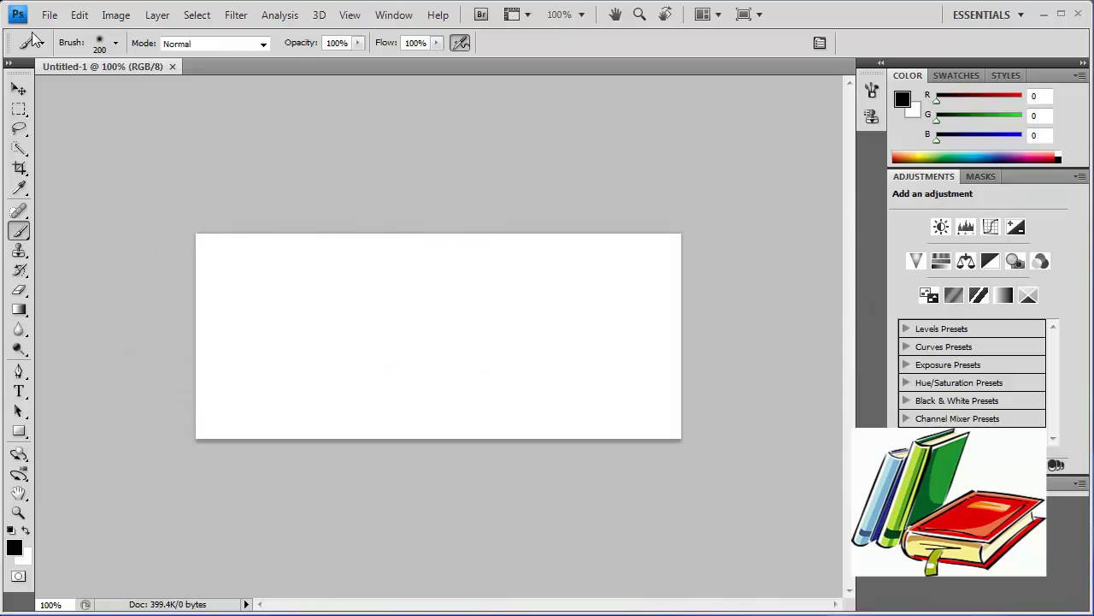
Step: Paste the copied flourish into the document and define it as a brush preset named flourish1
click(80, 15)
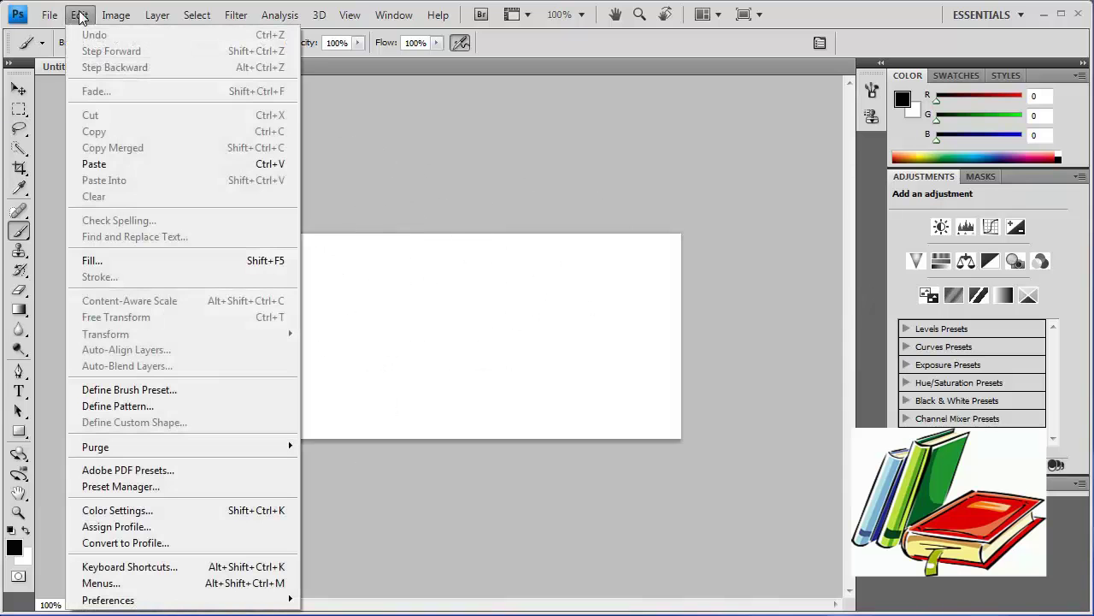
click(106, 164)
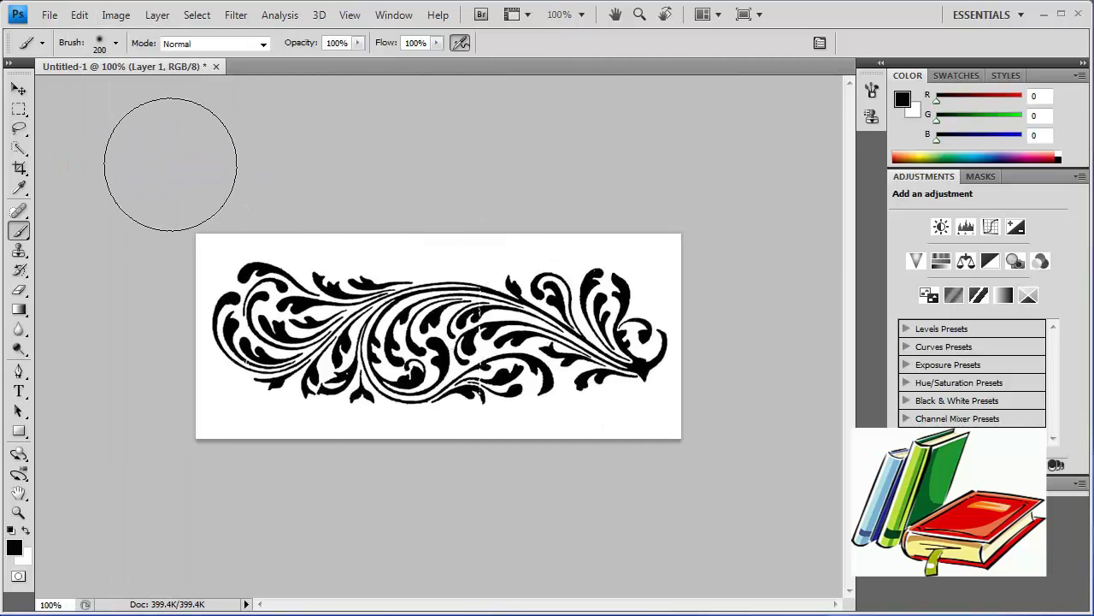
click(871, 89)
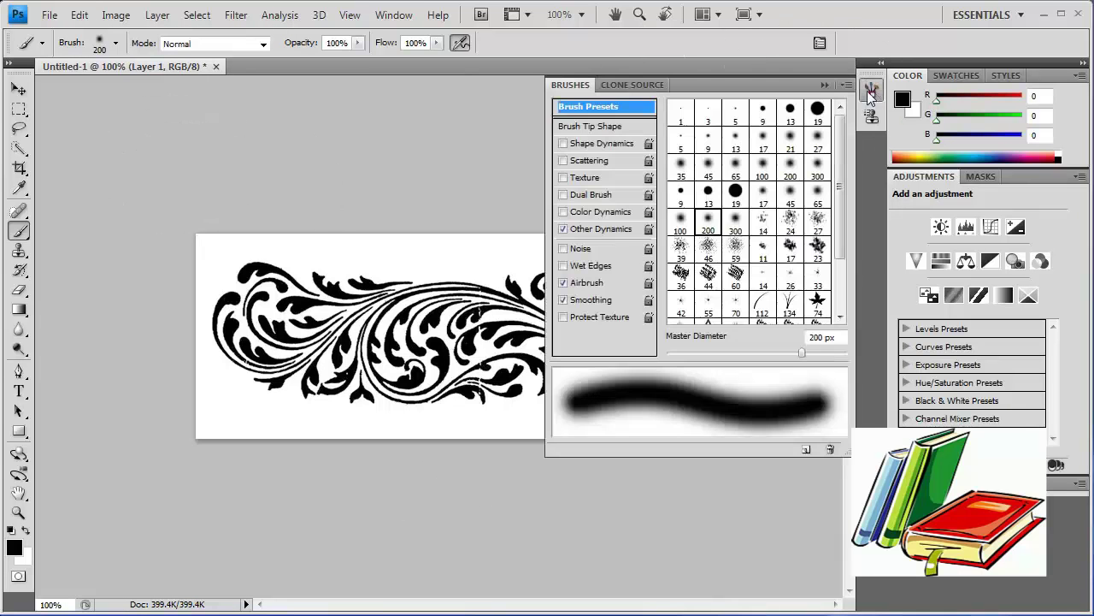
scroll(841, 248, down, 3)
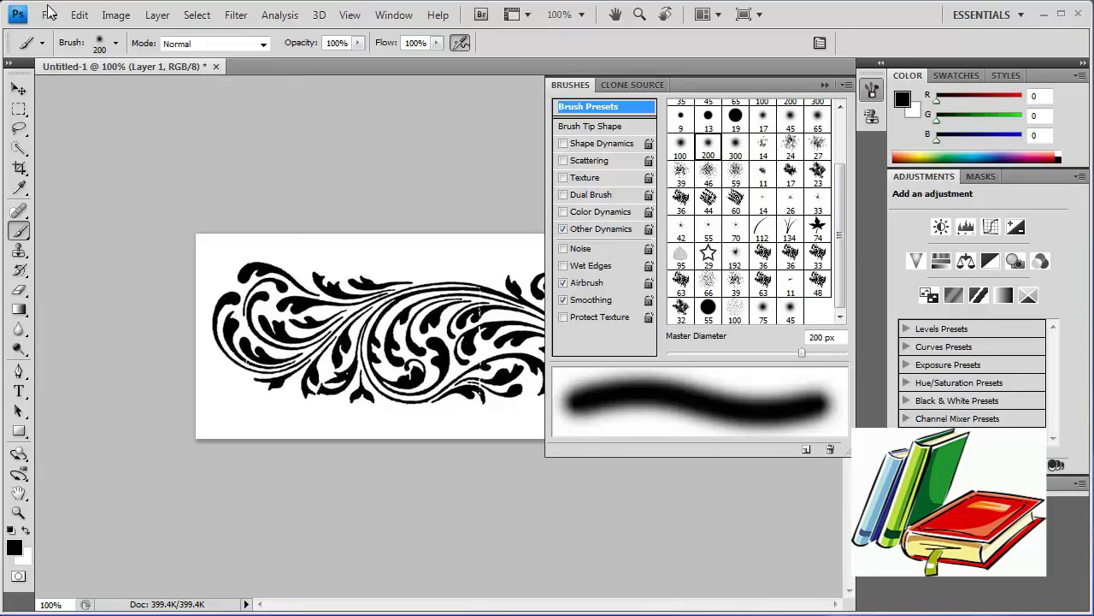
click(81, 16)
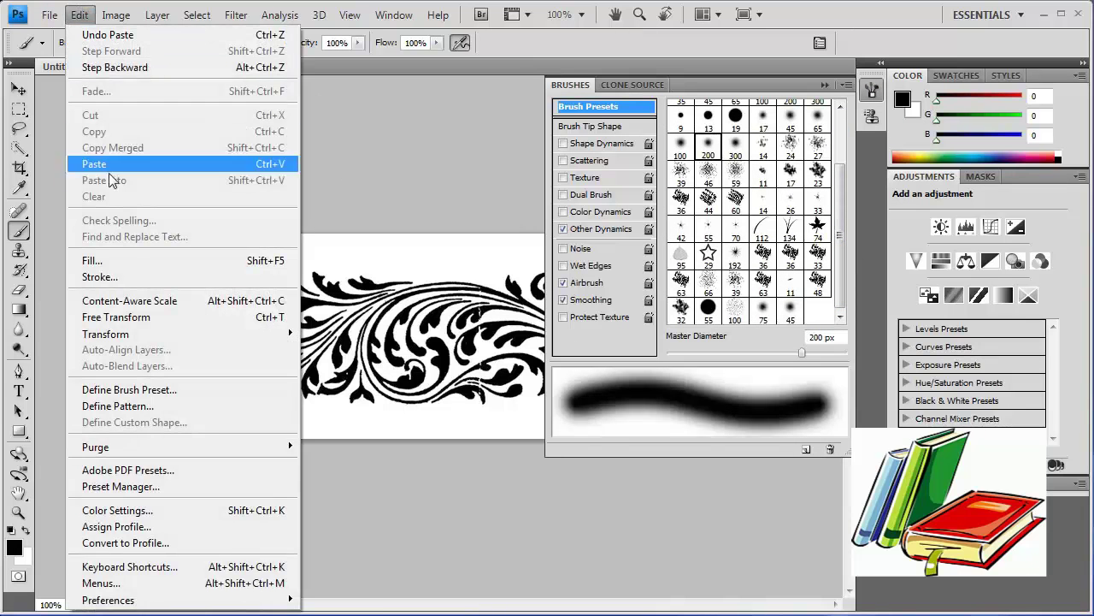
click(134, 390)
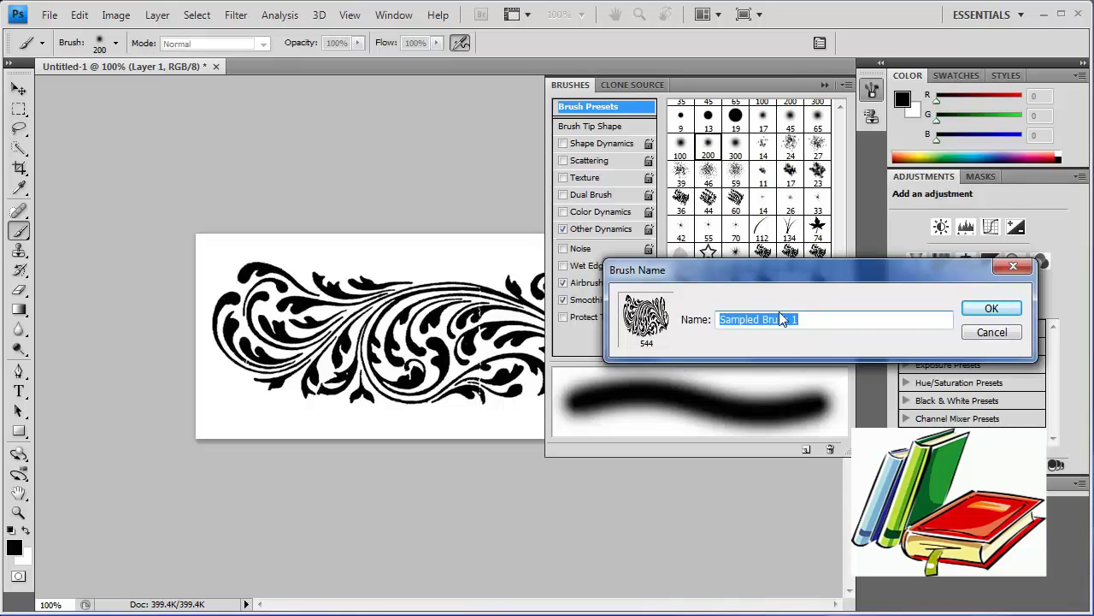
text(flourish1)
click(992, 309)
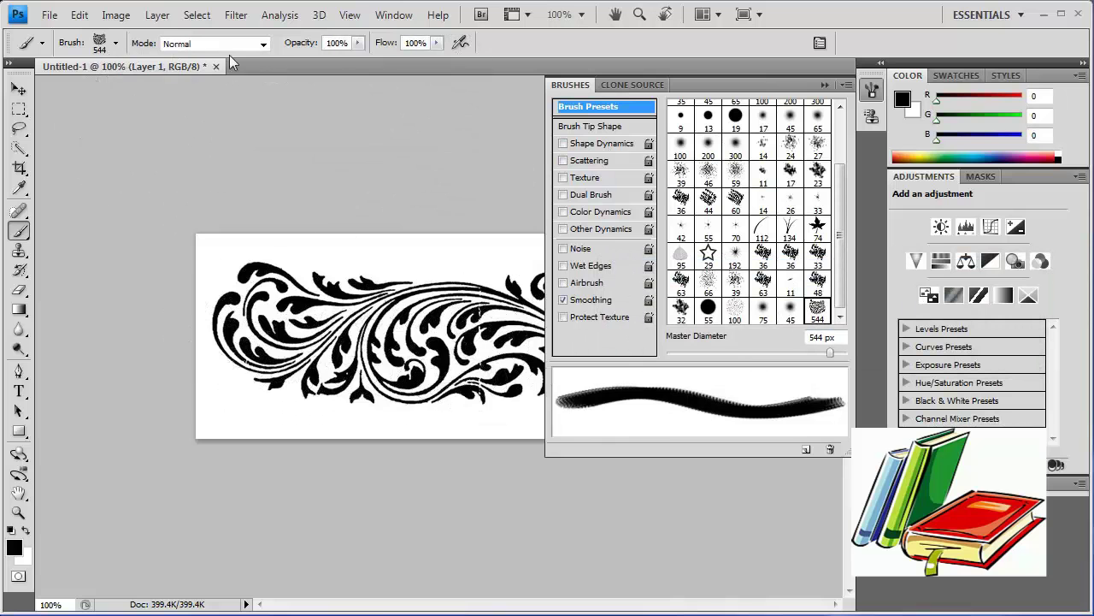
Step: Create a second document using the Web preset at 1280 x 1024 pixels in RGB Color mode
click(49, 15)
click(53, 34)
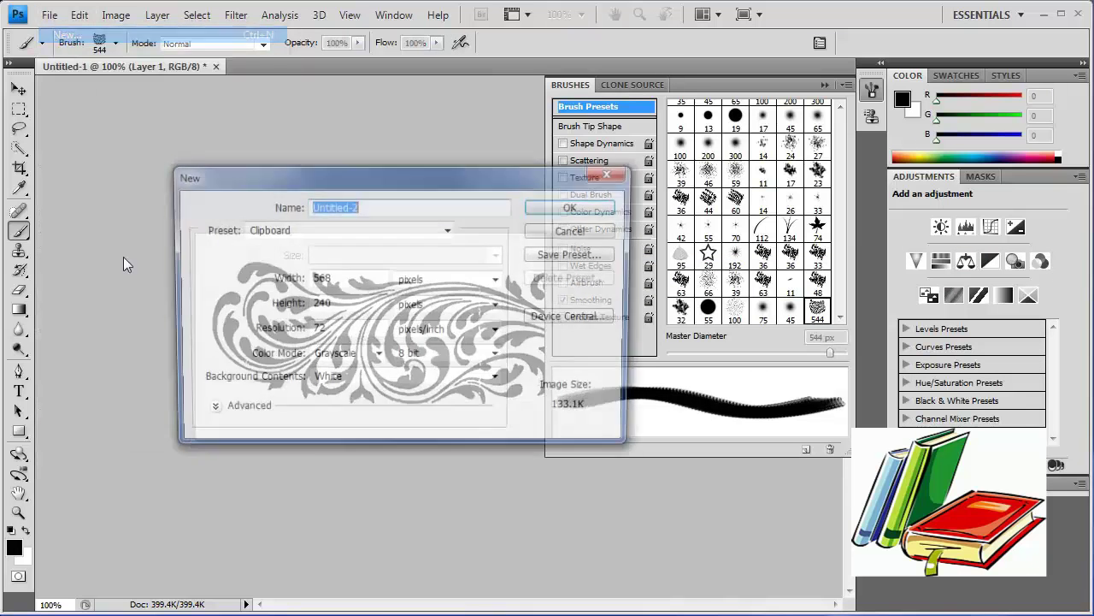
click(361, 355)
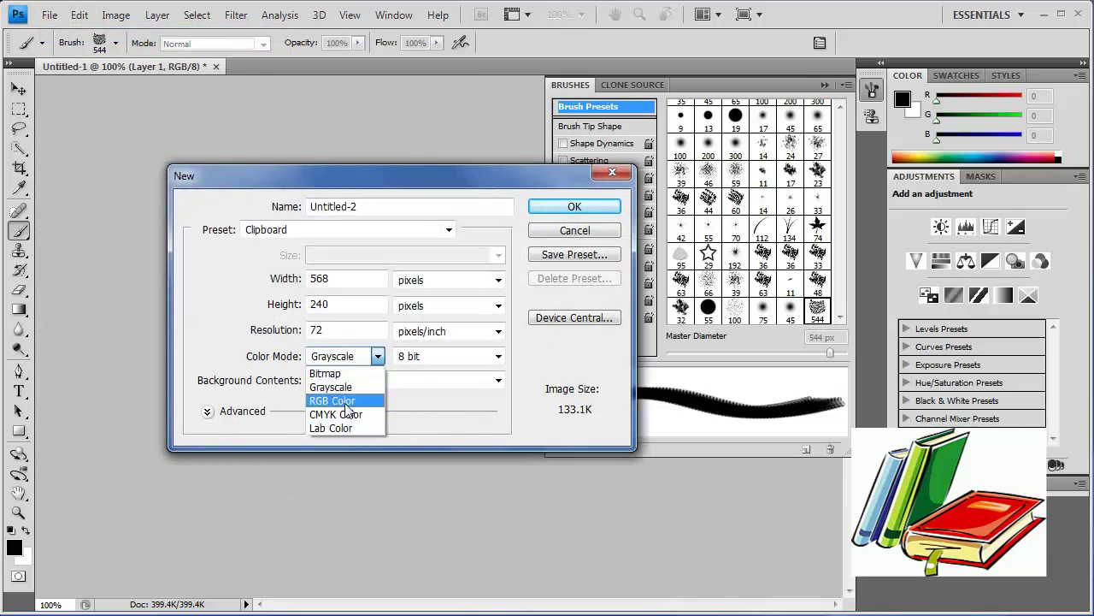
click(333, 400)
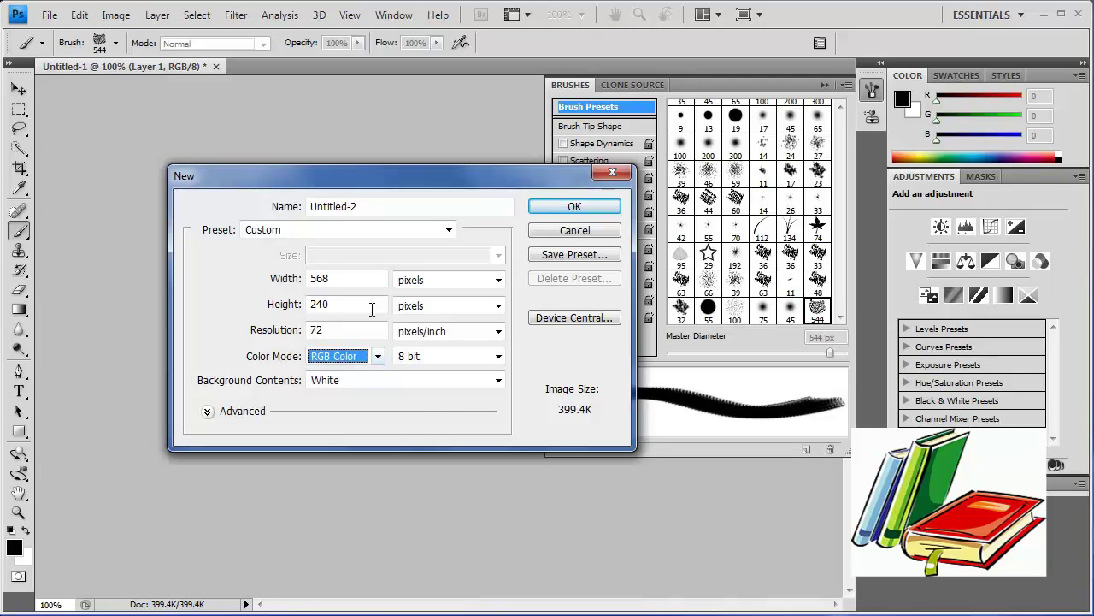
click(367, 229)
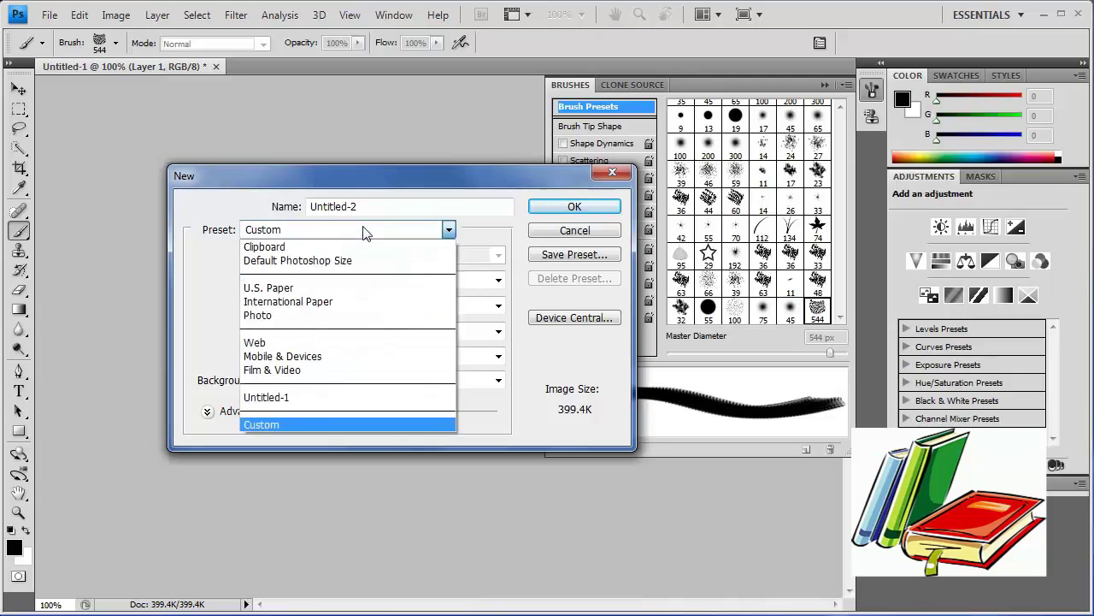
click(342, 344)
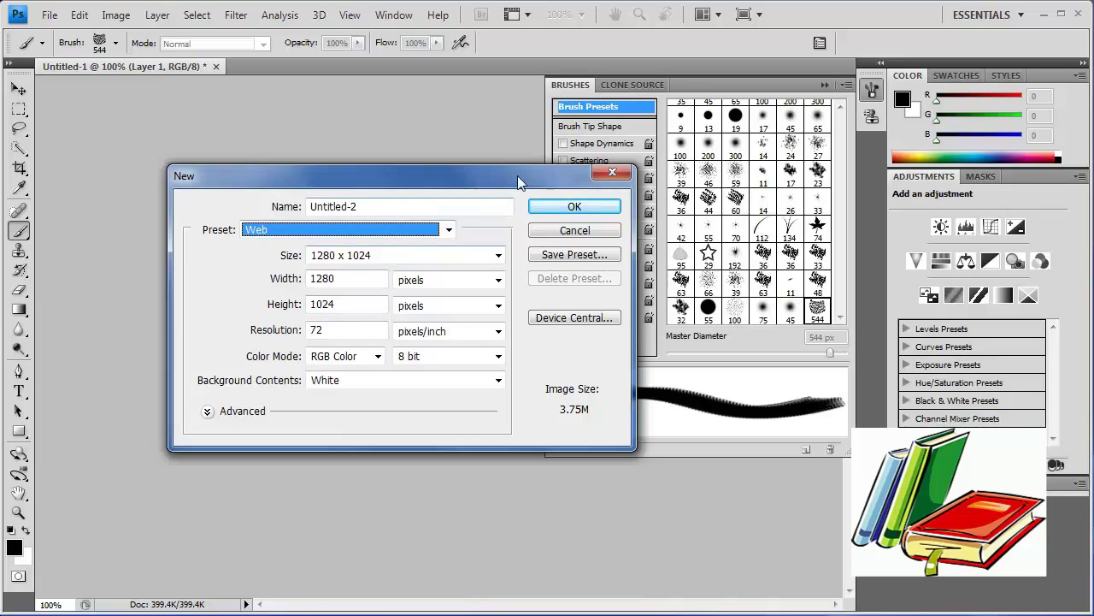
click(574, 206)
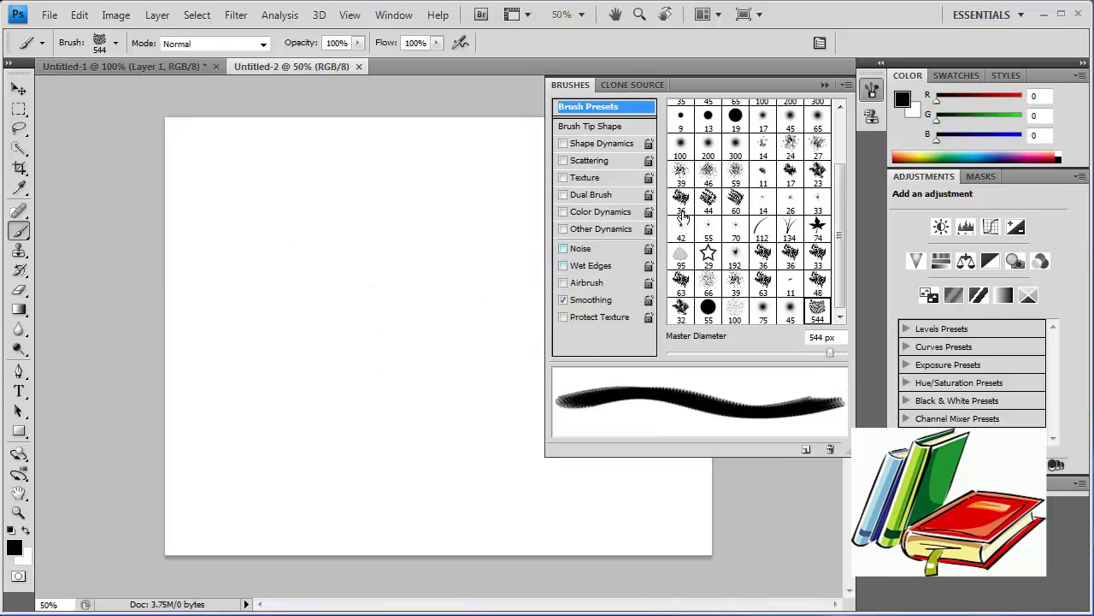
Step: Paint a winding test stroke down the blank canvas with the flourish brush, and undo it
click(871, 89)
mouse_move(325, 167)
mouse_down()
mouse_move(419, 212)
mouse_move(365, 295)
mouse_move(292, 348)
mouse_move(408, 433)
mouse_move(382, 476)
mouse_move(467, 549)
mouse_move(542, 569)
mouse_up()
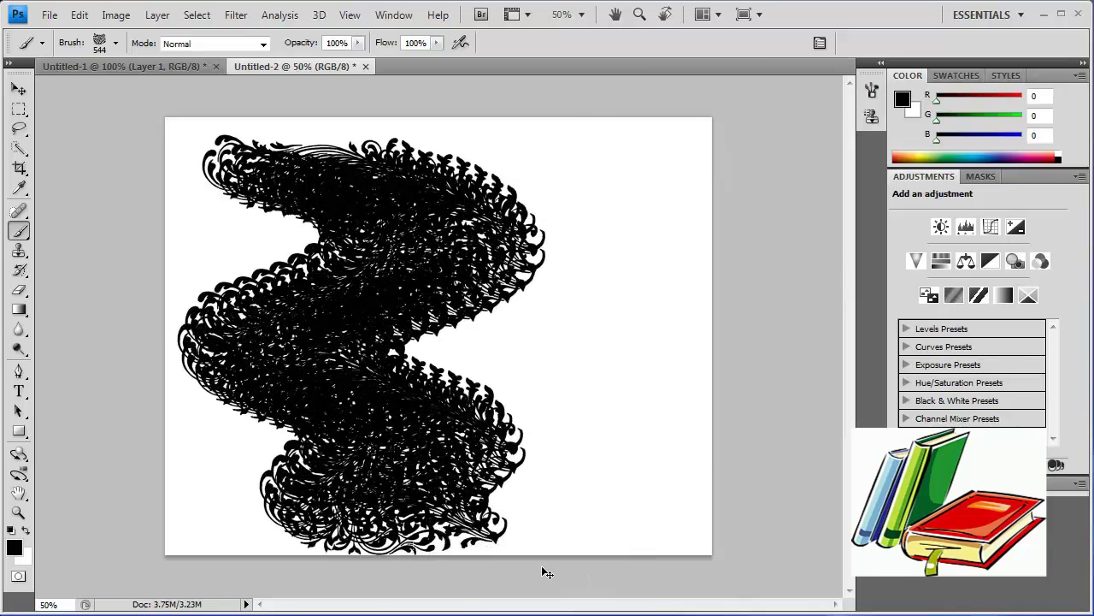
key(ctrl+z)
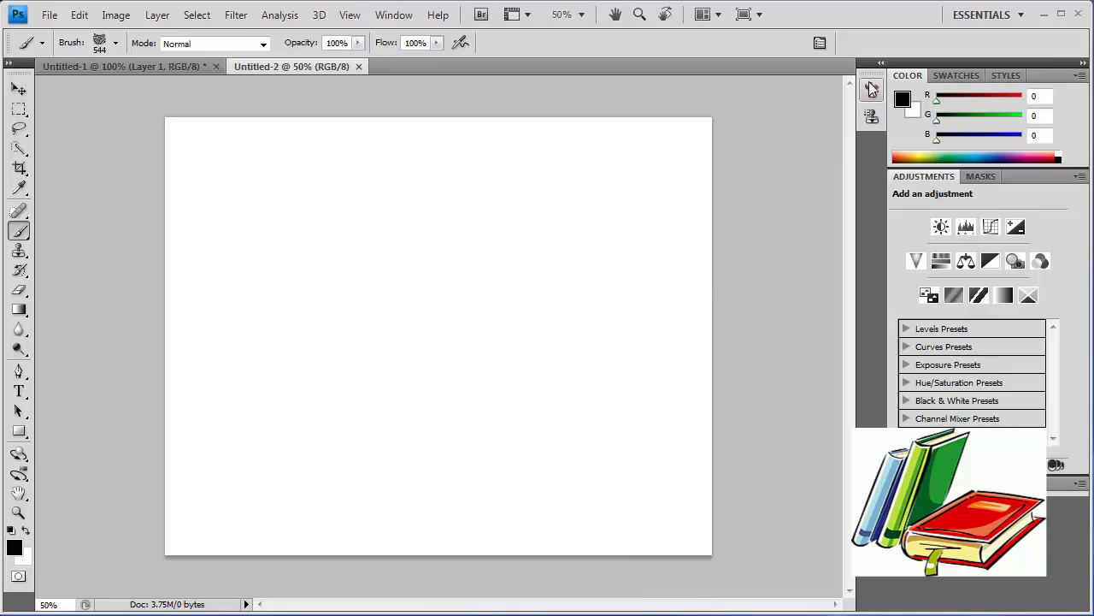
Step: Turn on Shape Dynamics for the flourish brush
click(871, 89)
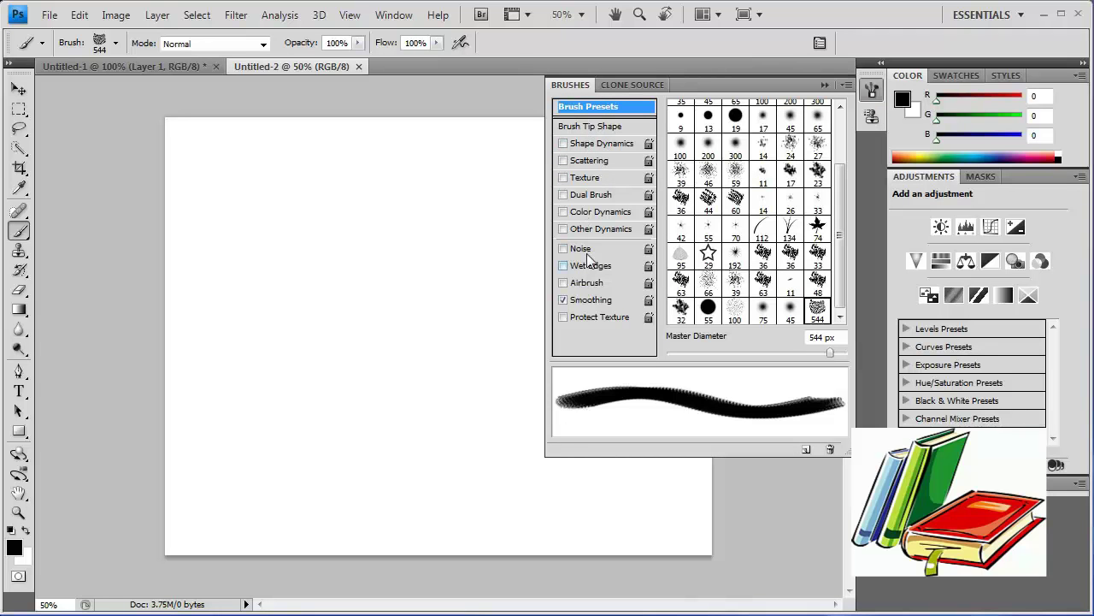
click(598, 144)
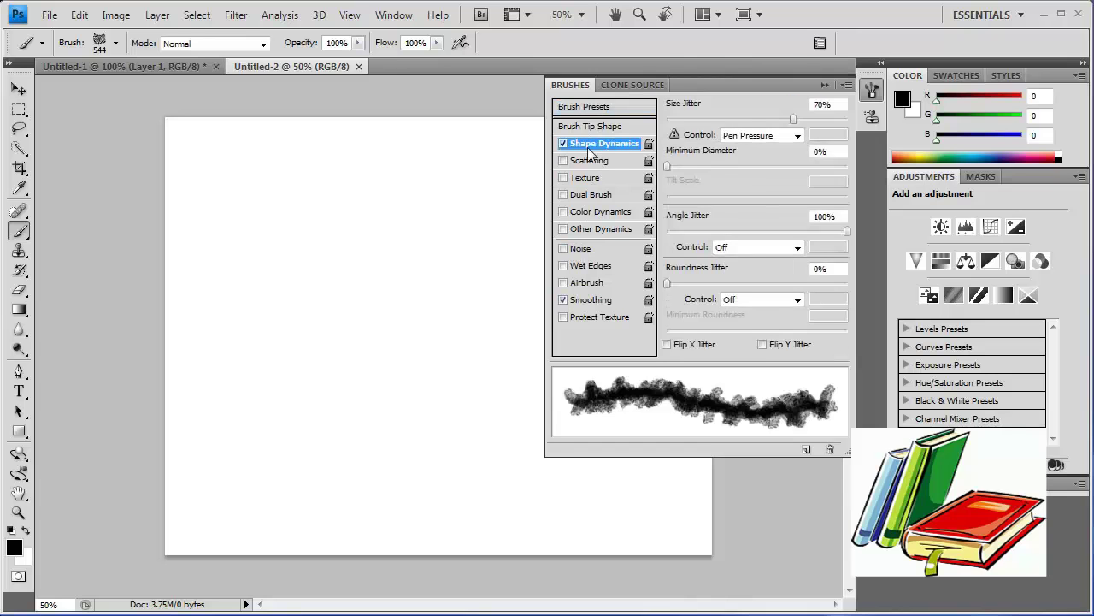